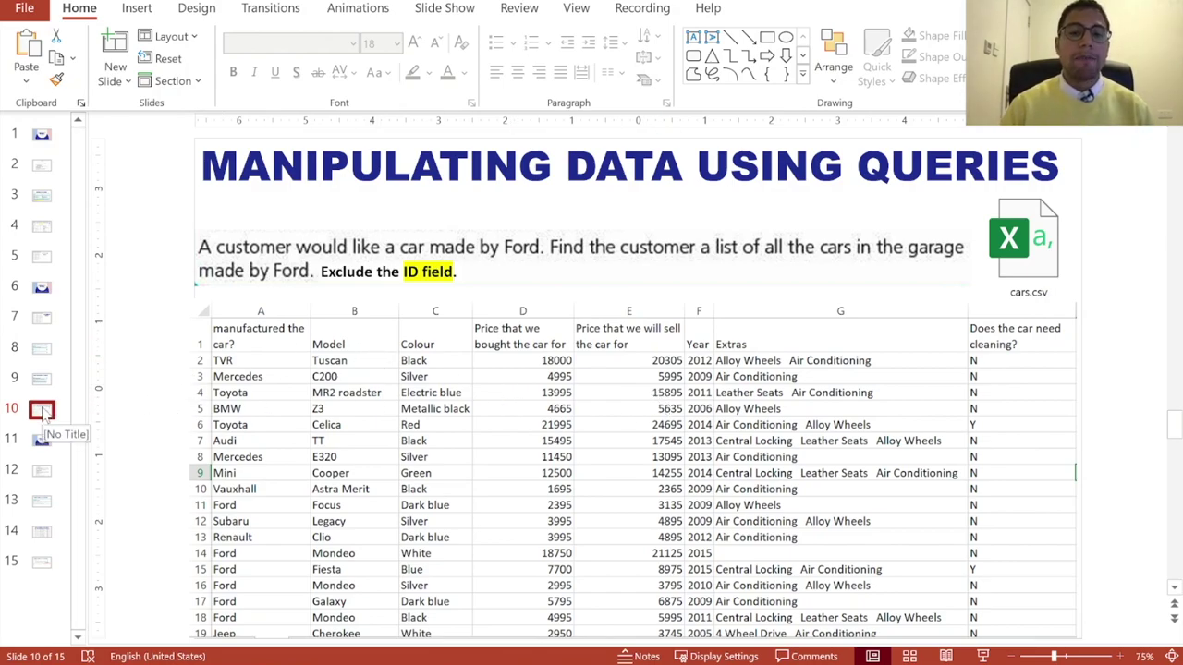
- Review the presentation slides covering the query criteria tasks, the Ford report and the car data
click(44, 357)
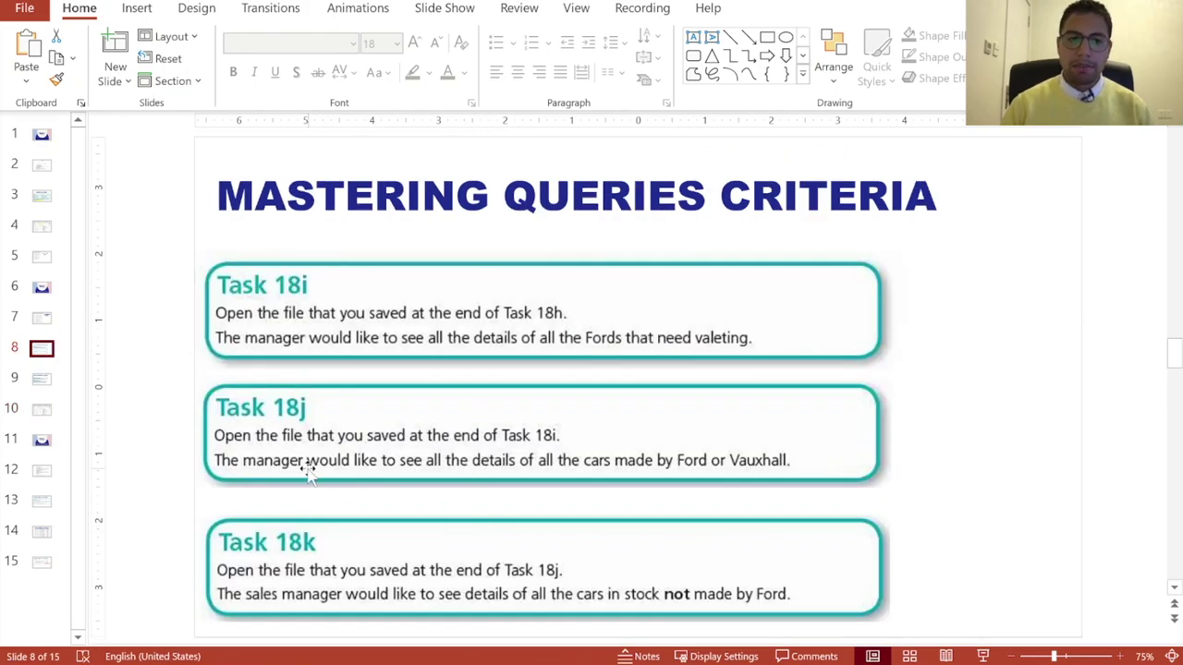
click(46, 322)
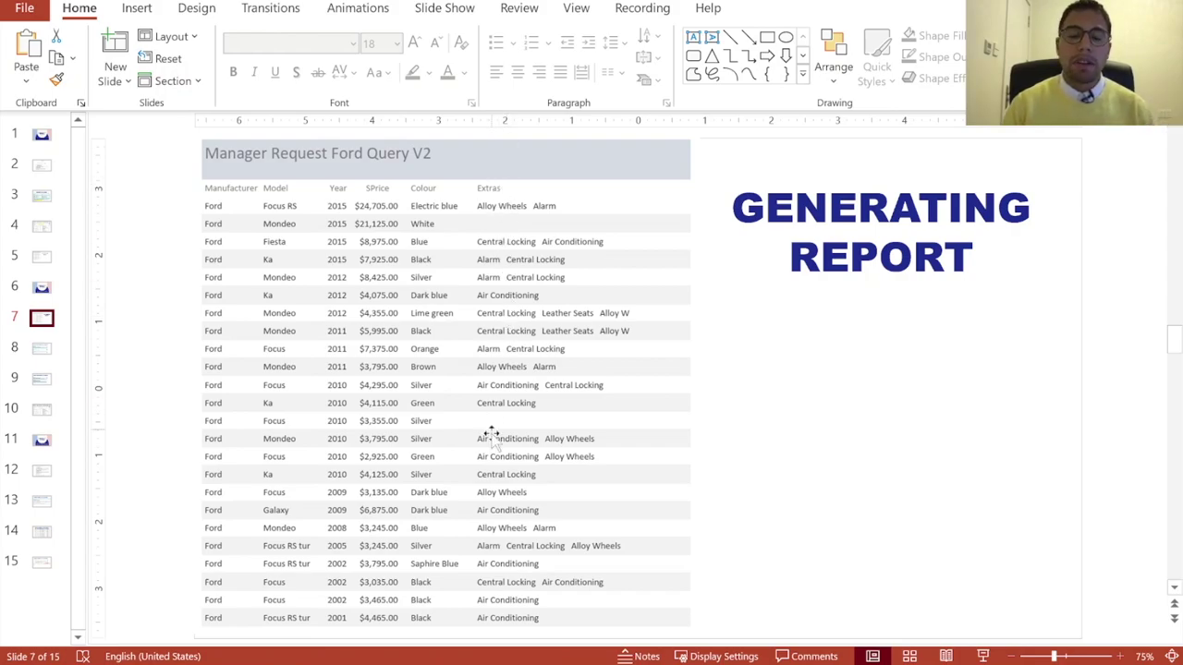
click(51, 359)
click(41, 379)
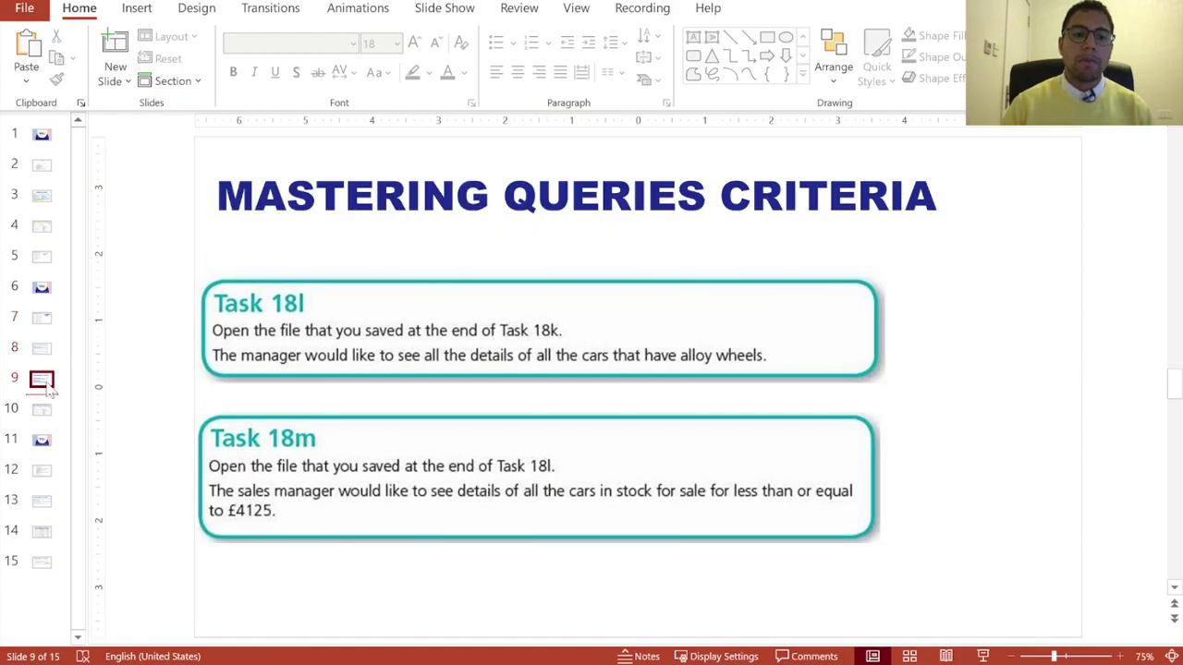
click(44, 412)
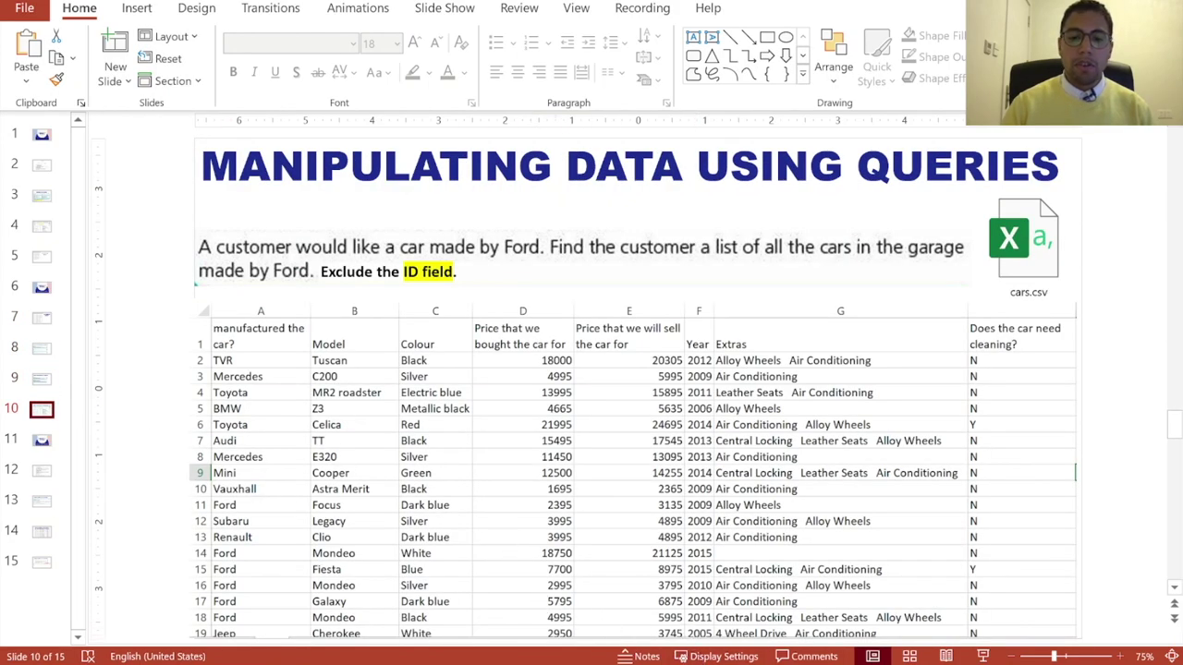
- Switch to Access and start a new query on the Cars table with the Simple Query Wizard
key(alt+Tab)
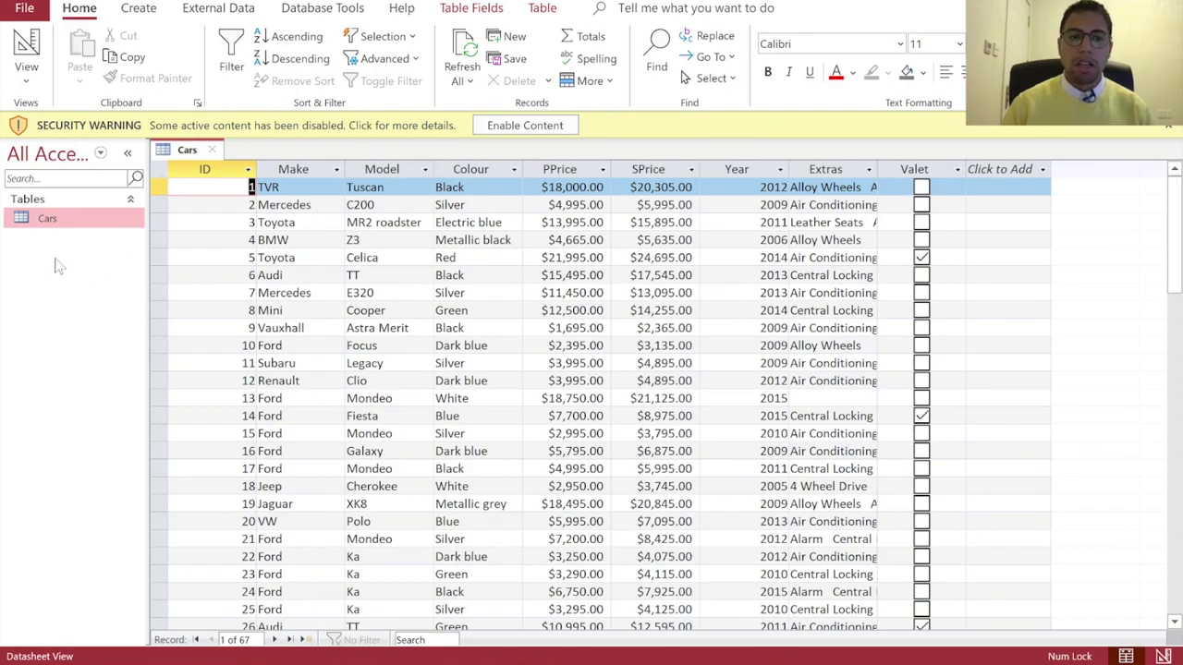
click(149, 15)
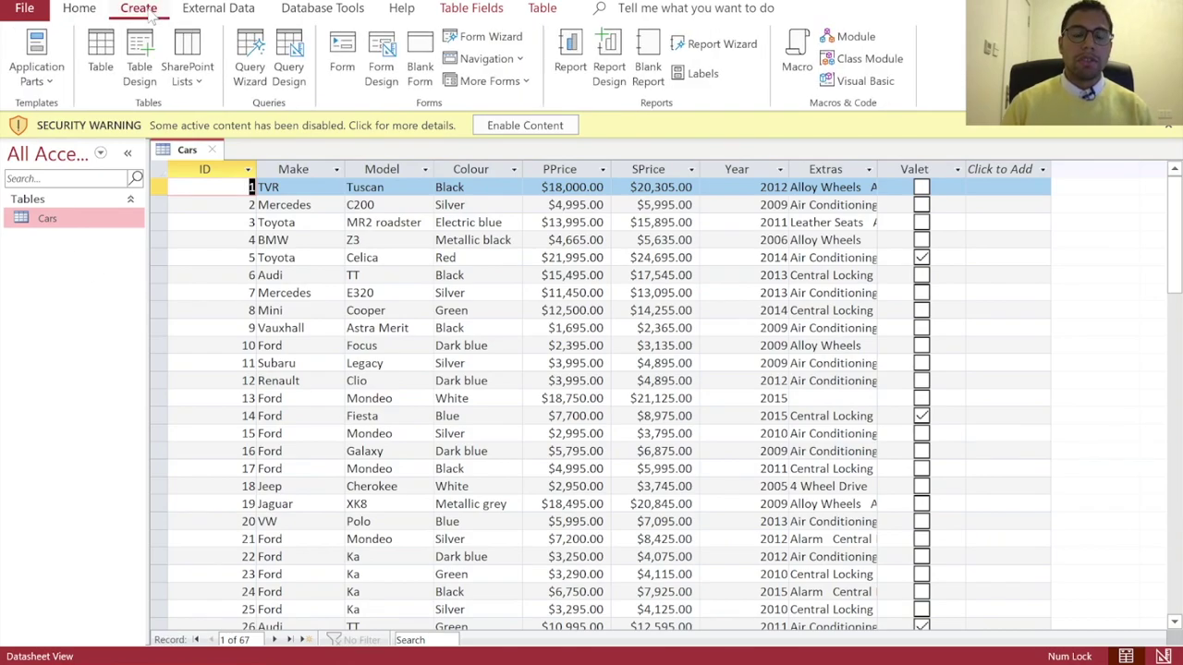
click(255, 55)
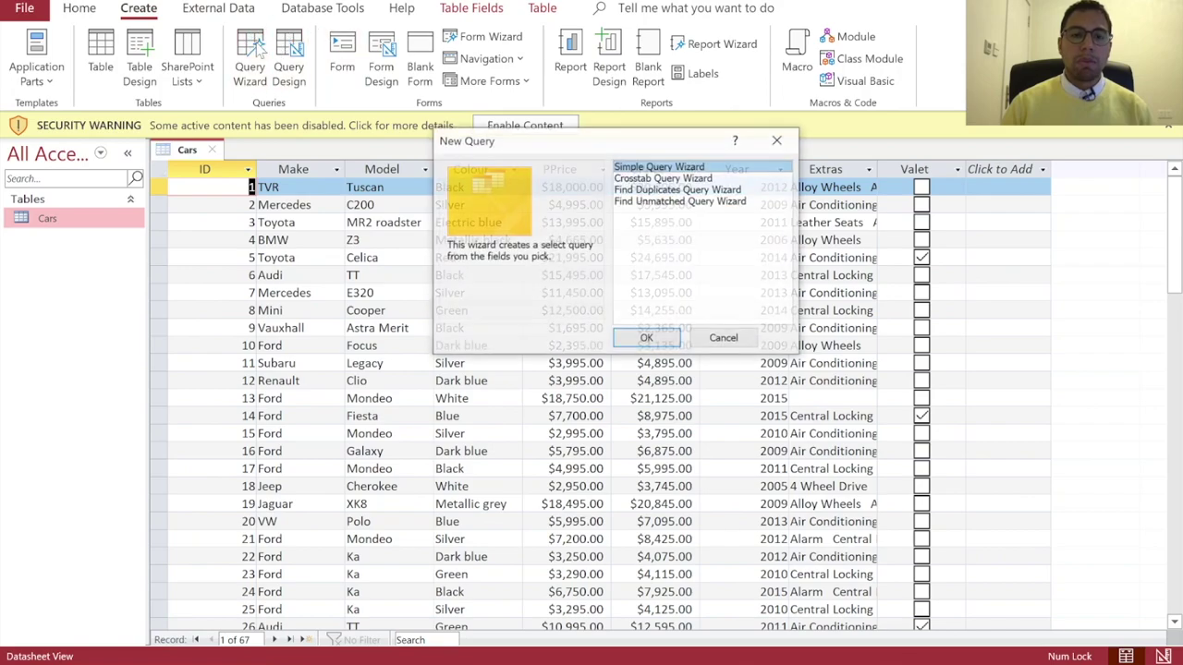
click(658, 337)
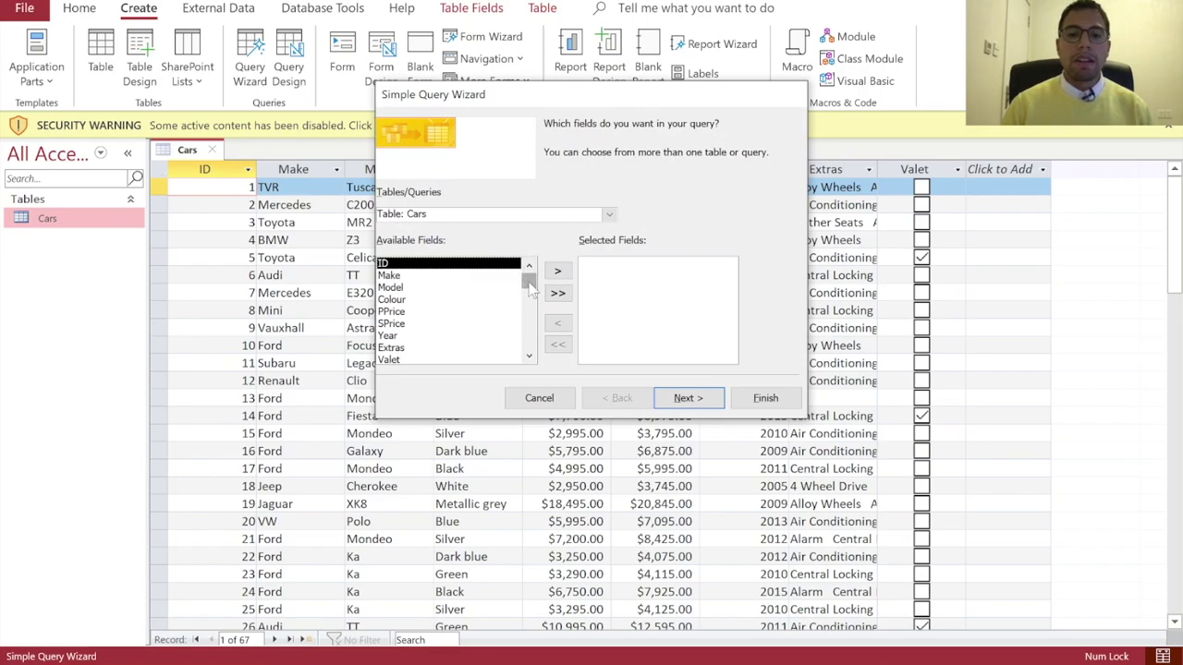
- Include all Cars fields in the query except ID and PPrice, and continue to the next wizard page
mouse_move(530, 288)
mouse_down()
mouse_move(539, 368)
mouse_move(539, 290)
mouse_up()
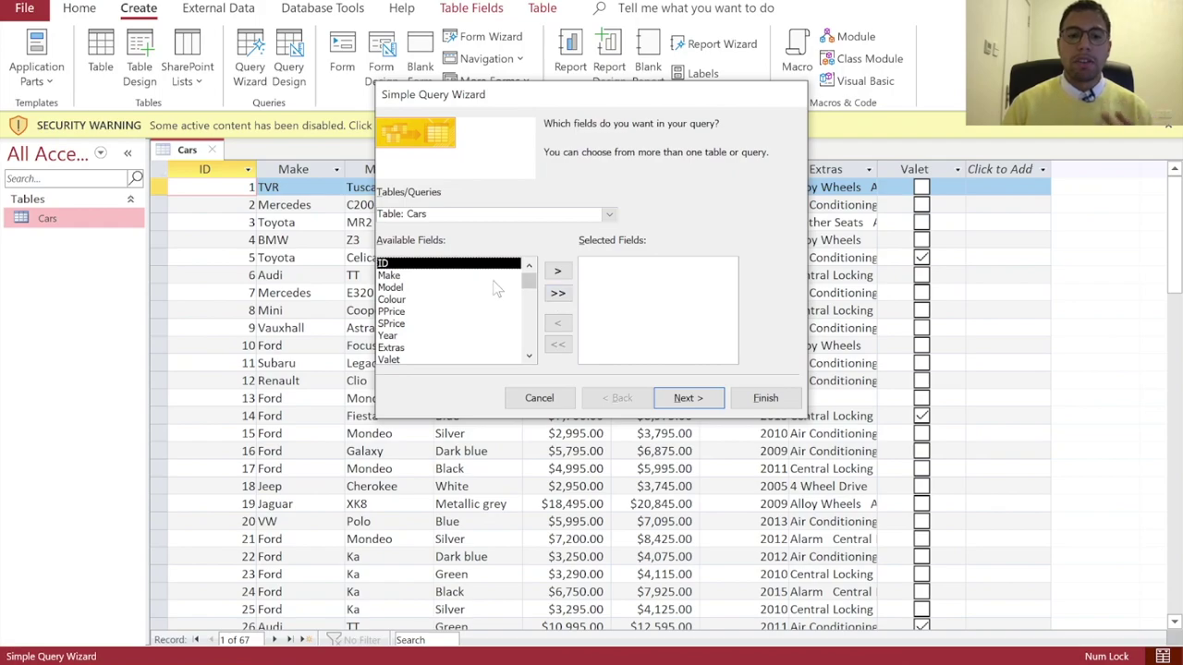
click(557, 294)
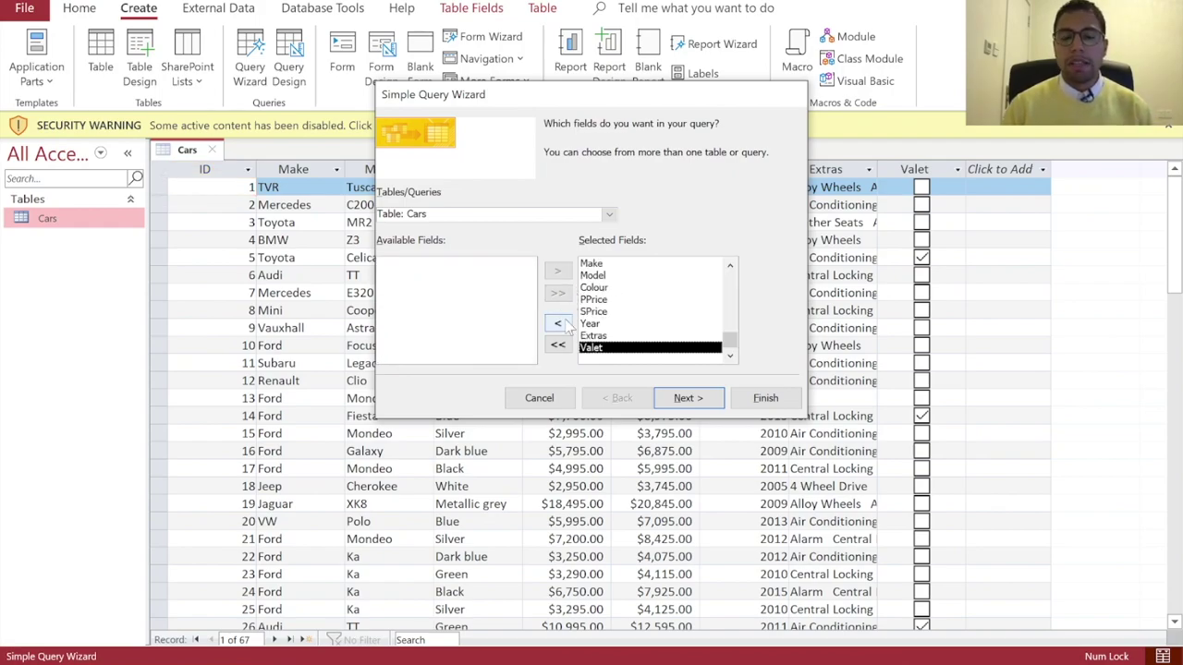
scroll(619, 294, up, 1)
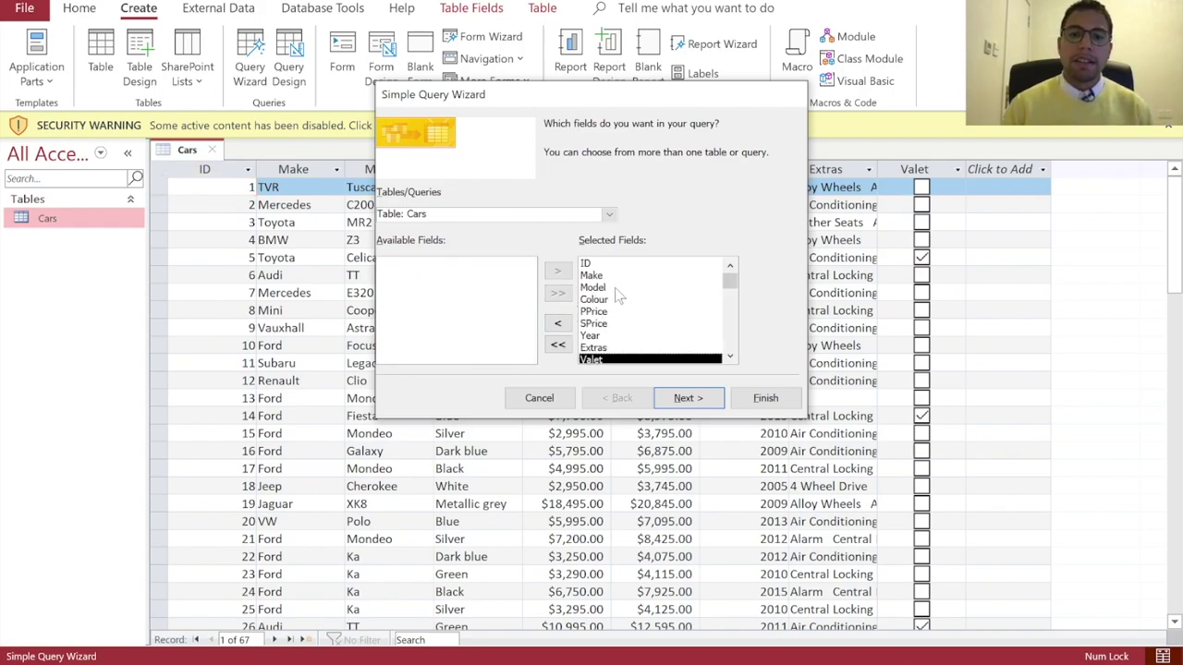
click(607, 266)
click(557, 322)
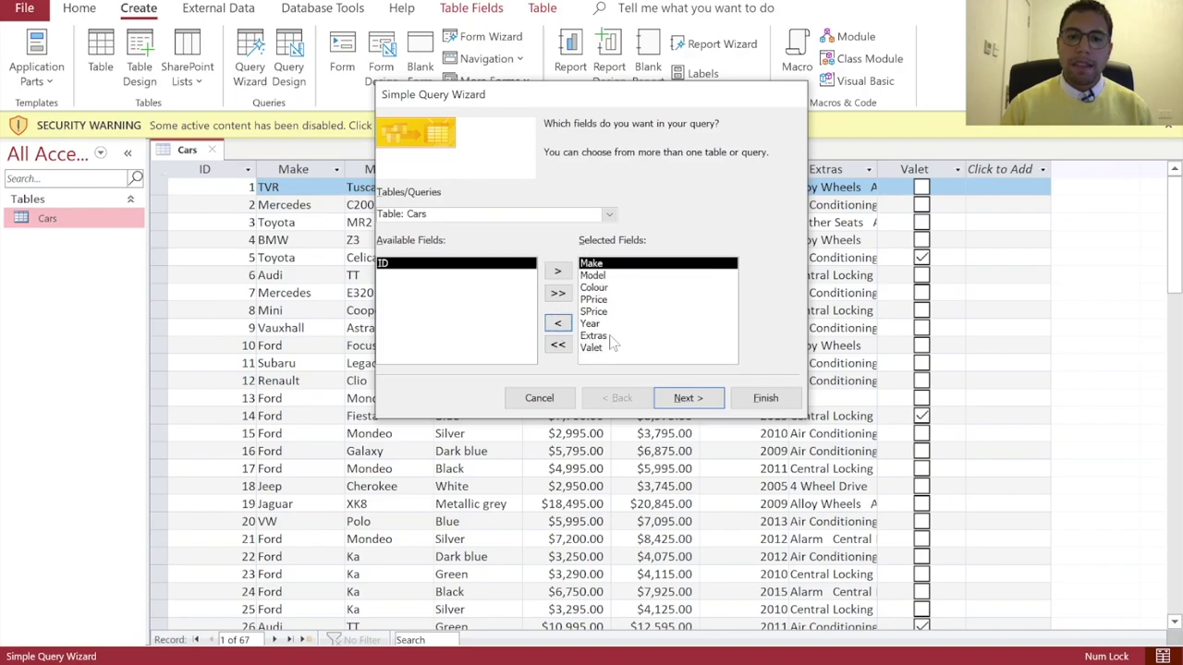
click(596, 299)
click(557, 323)
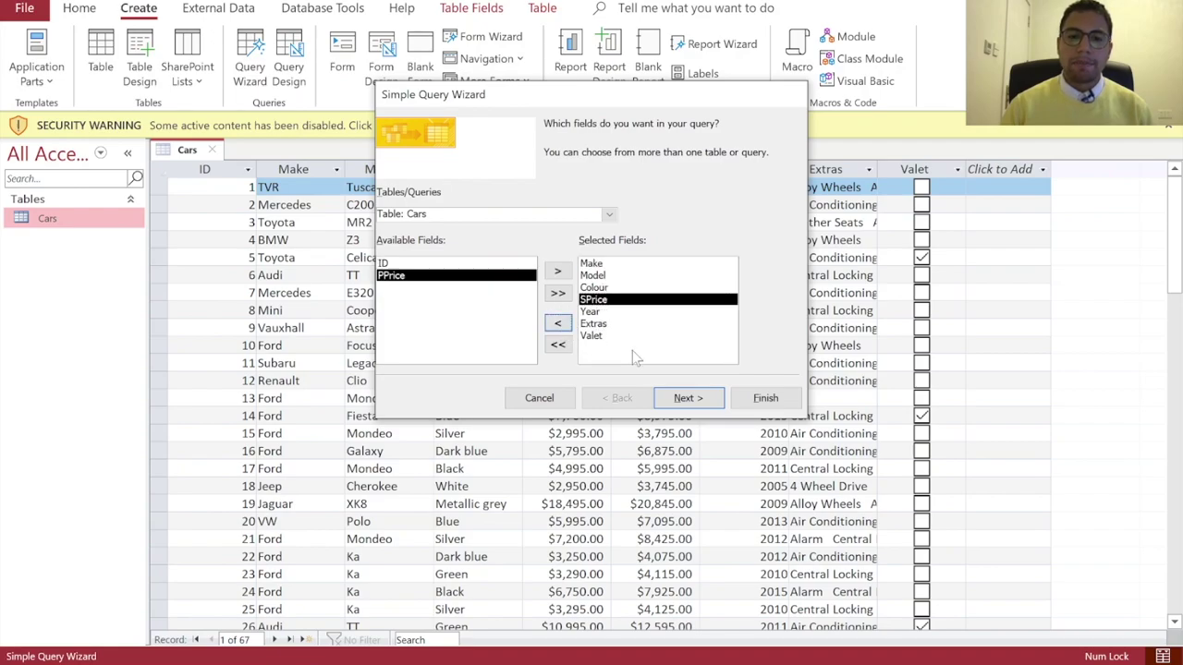
click(684, 400)
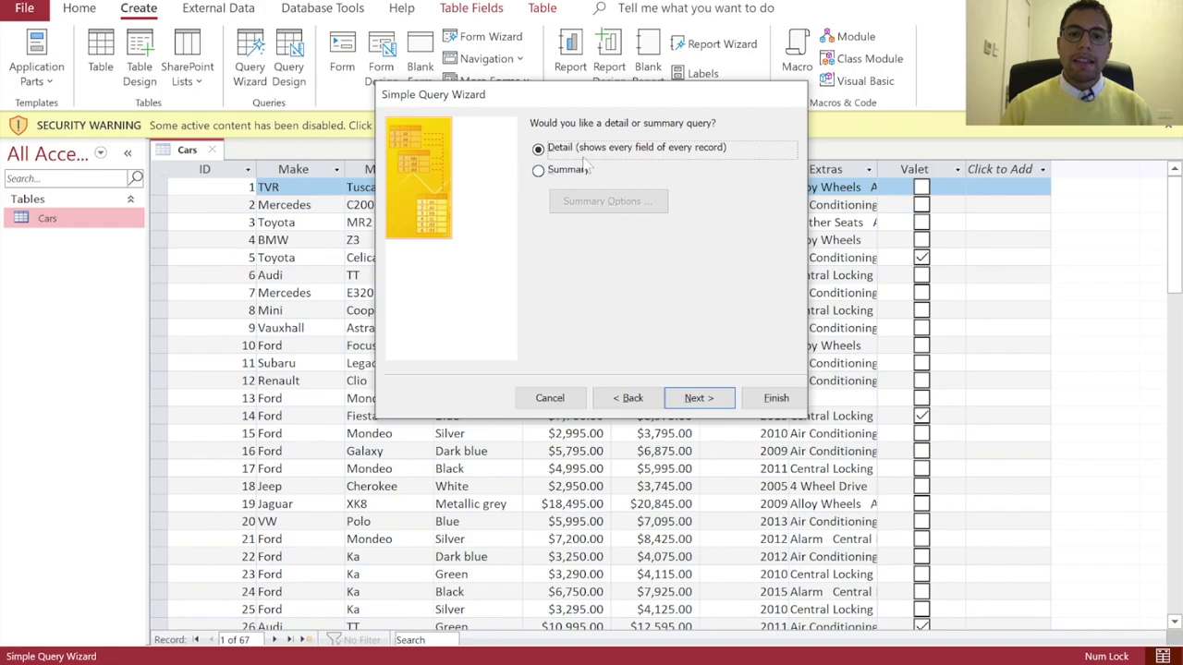
- Keep the detail query type, title it "Cars Query for client v2" and finish with the option to modify its design
click(702, 399)
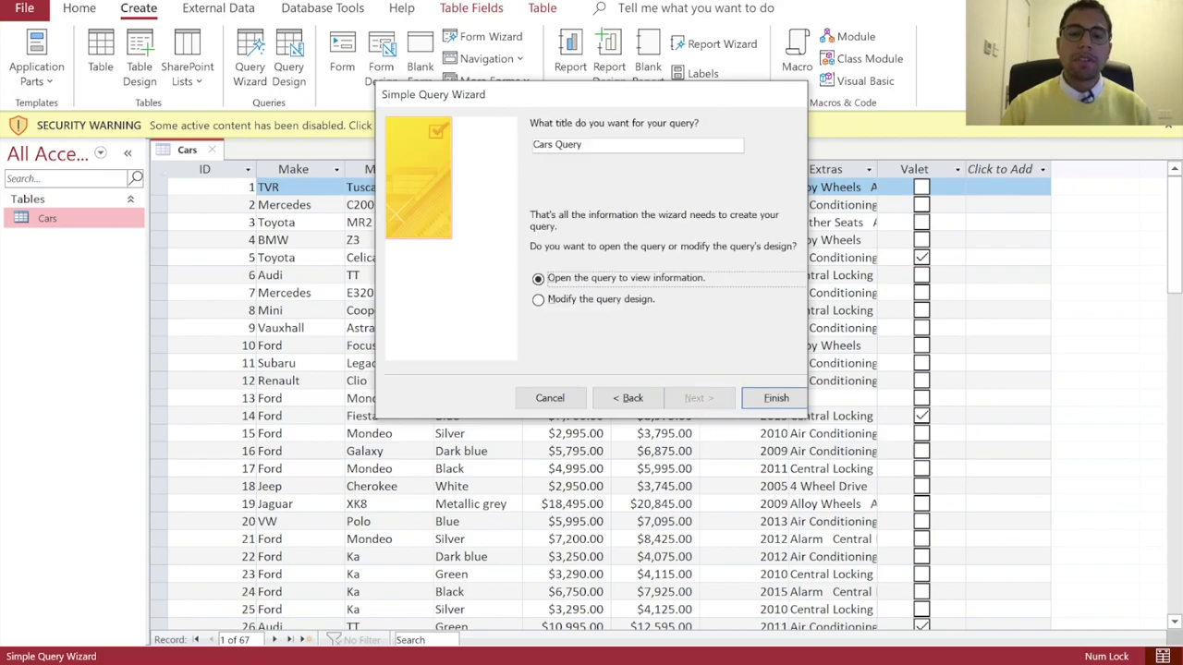
click(582, 144)
key(ctrl+a)
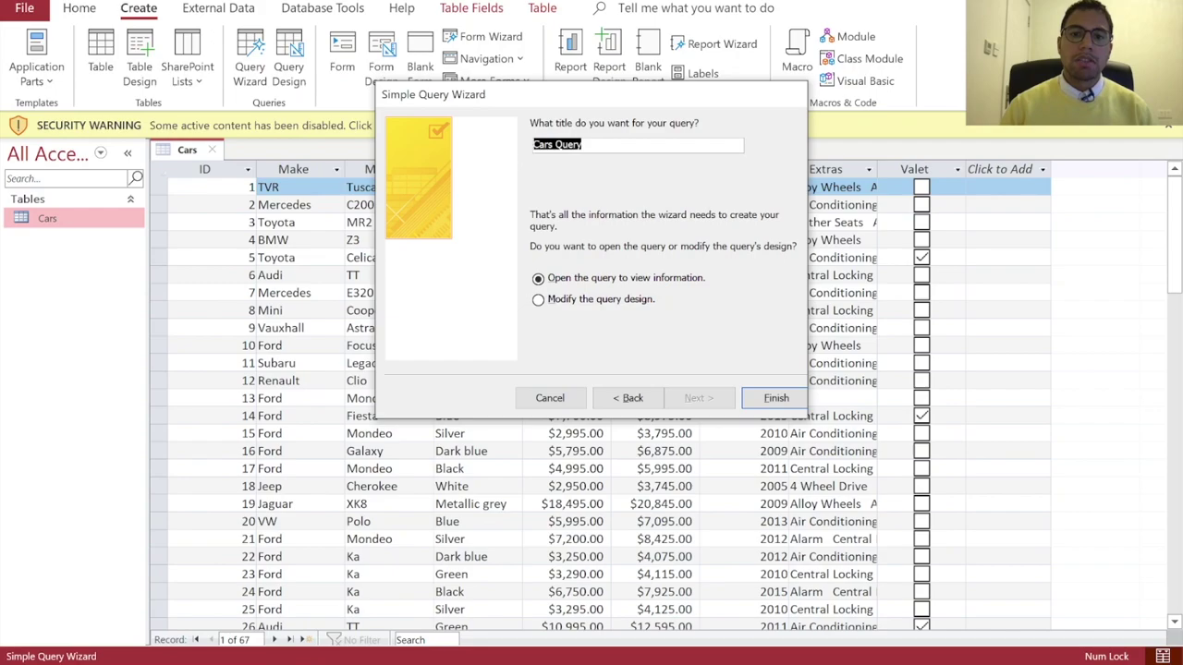
click(582, 145)
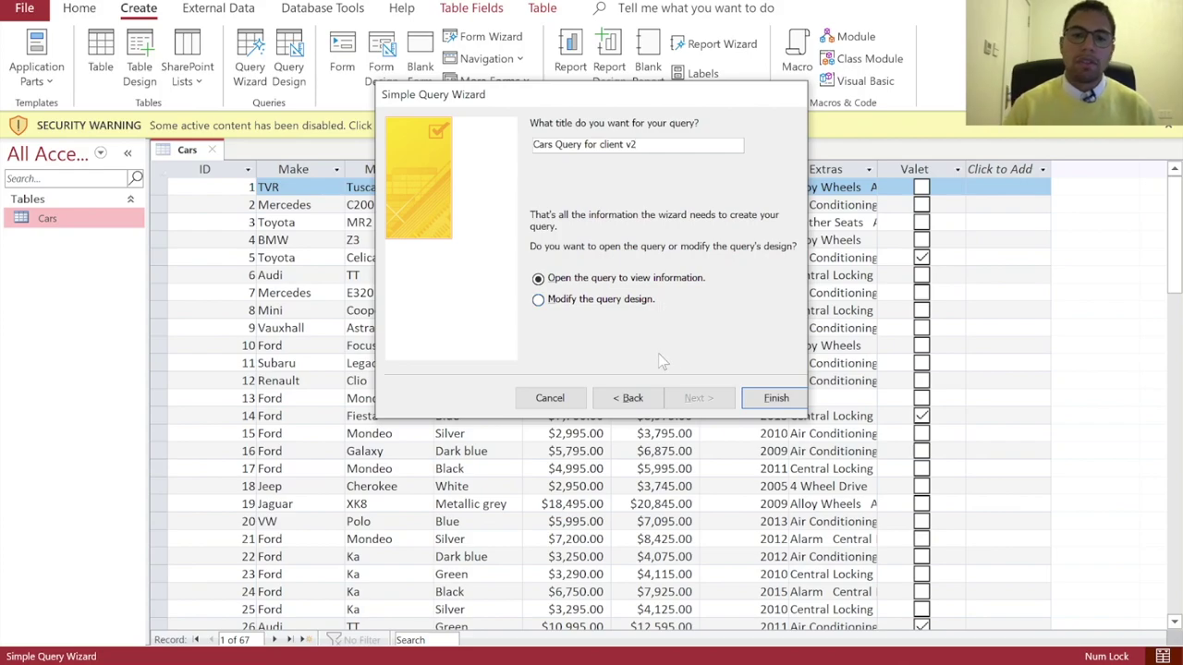
drag(666, 93, 603, 97)
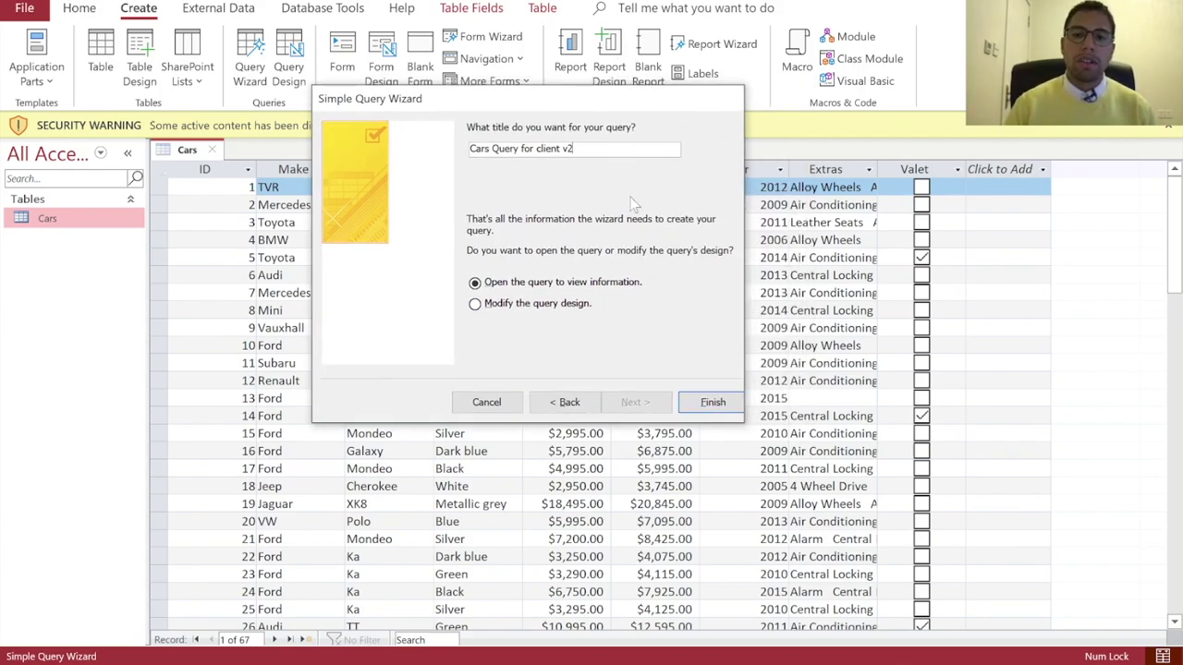
click(542, 304)
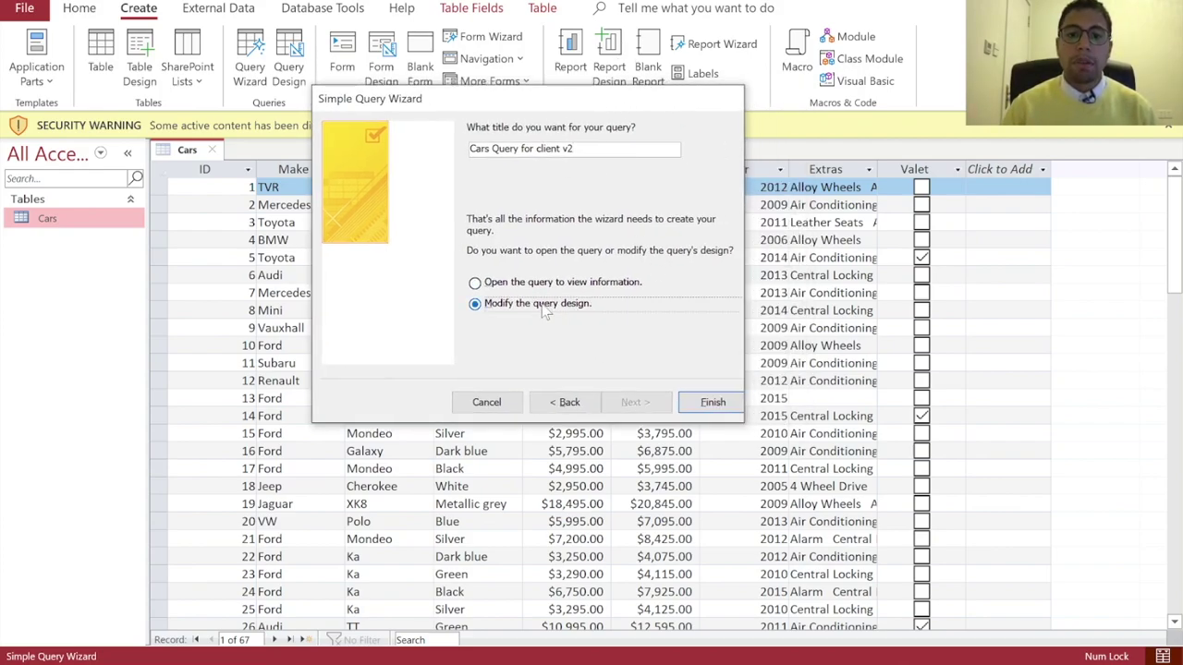
click(721, 403)
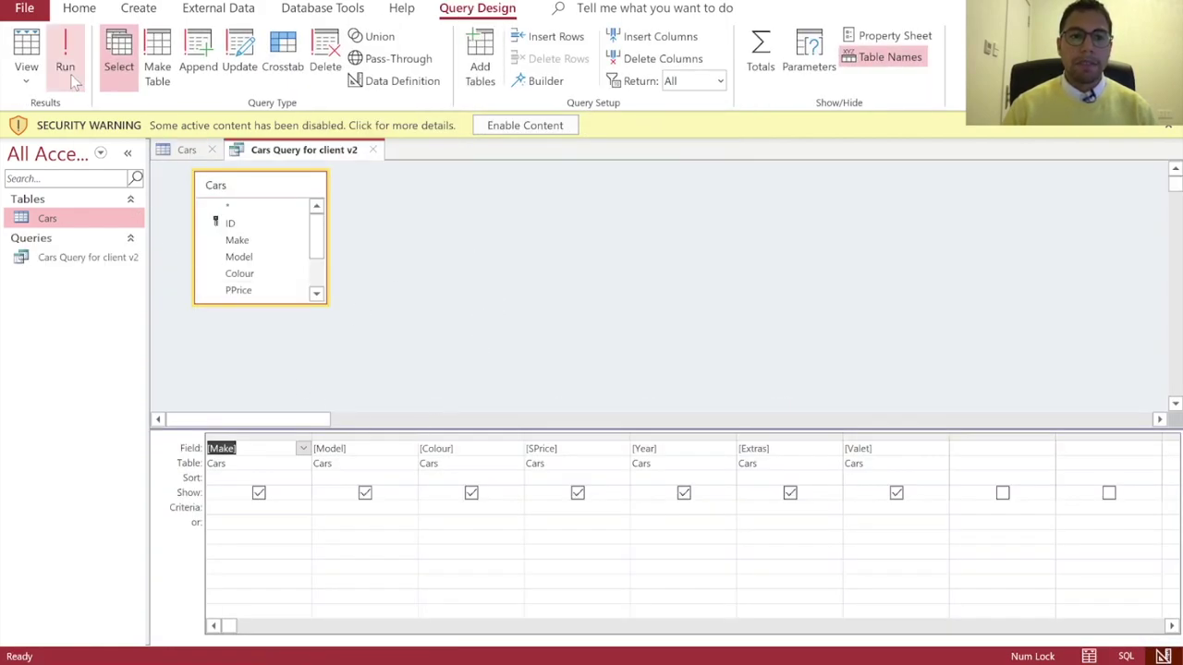
- Run the query, widening the Extras column to read its entries, and return to Design view
click(66, 48)
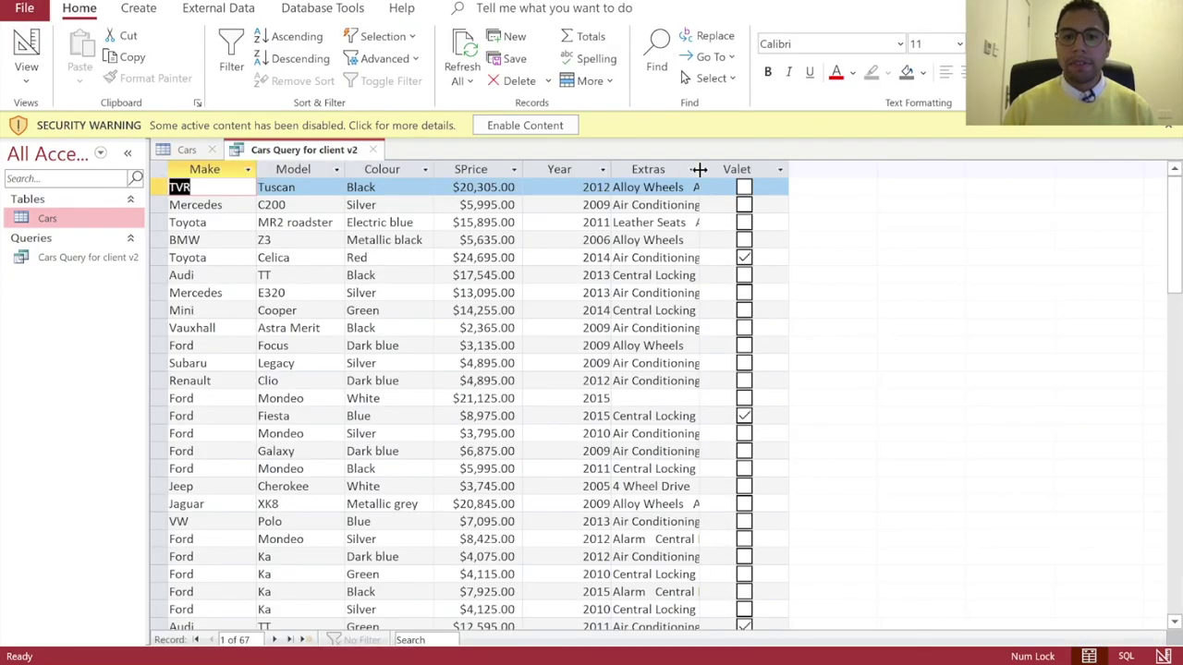
drag(700, 169, 766, 169)
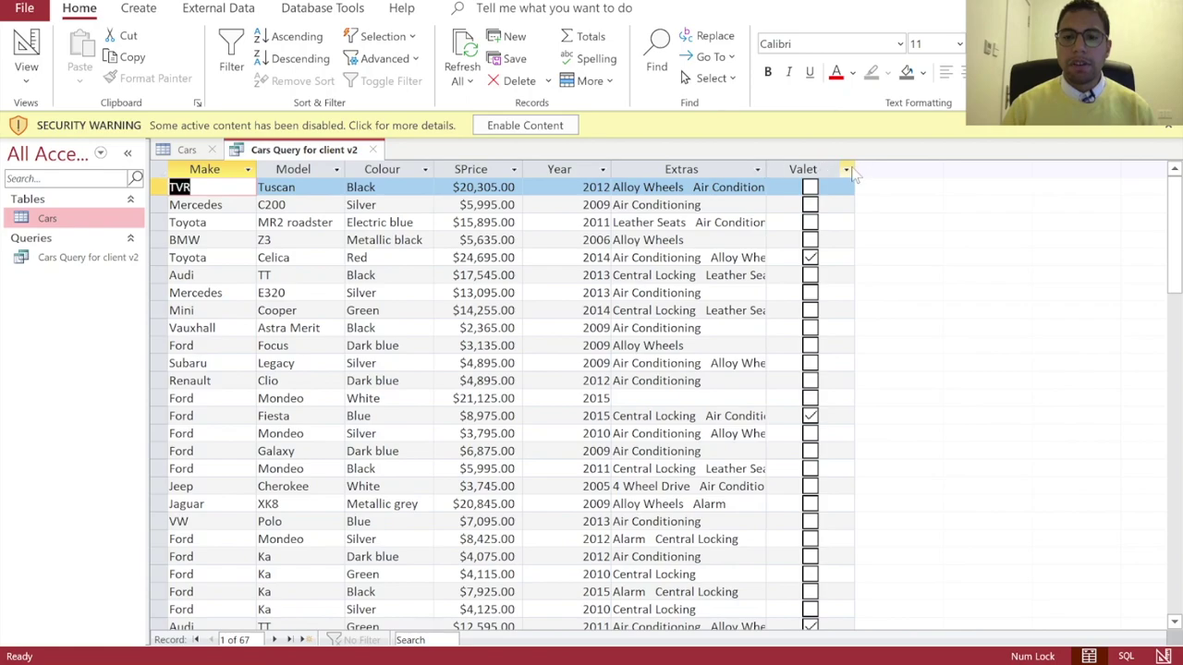
drag(766, 166, 844, 164)
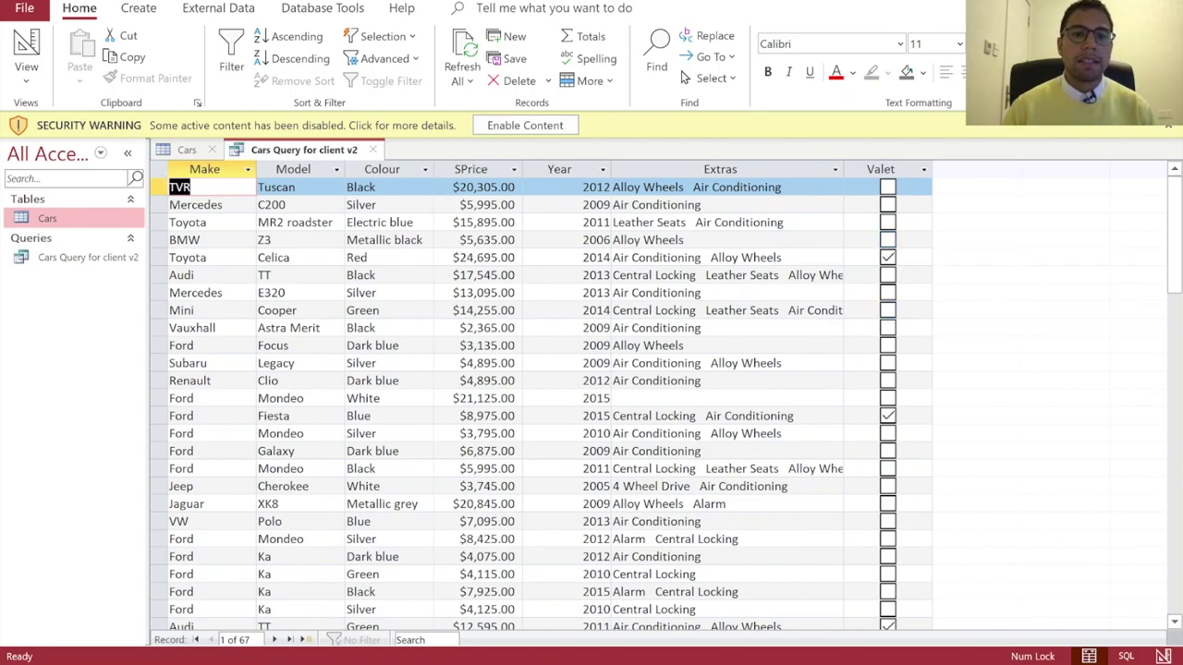
click(72, 257)
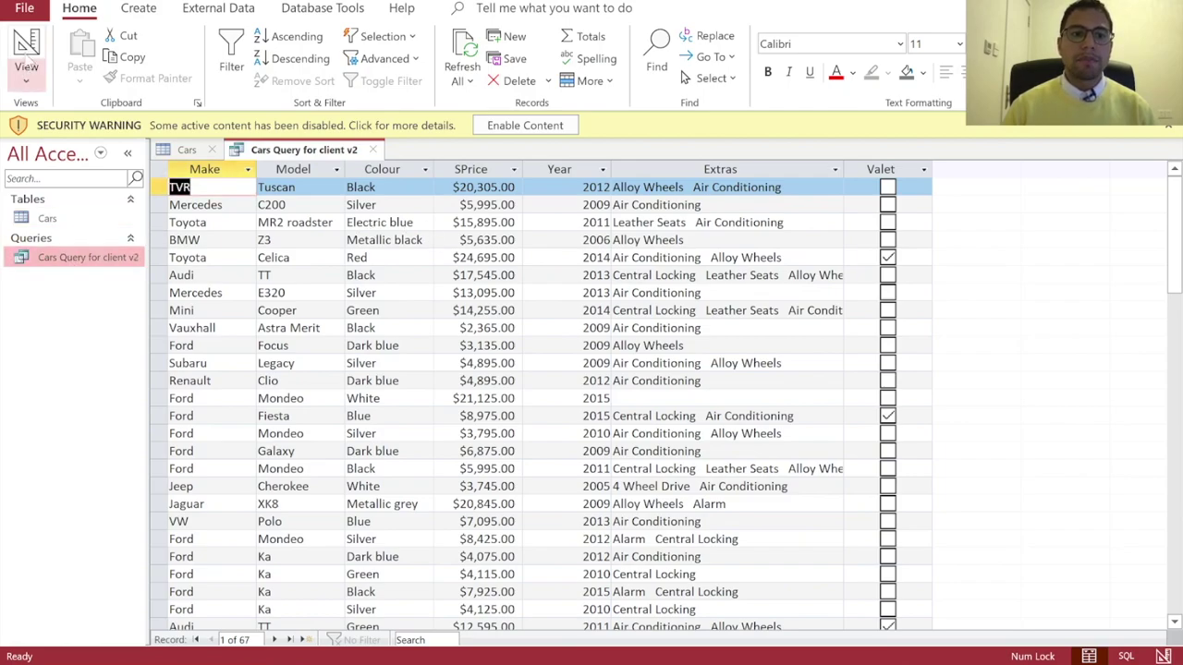
click(26, 46)
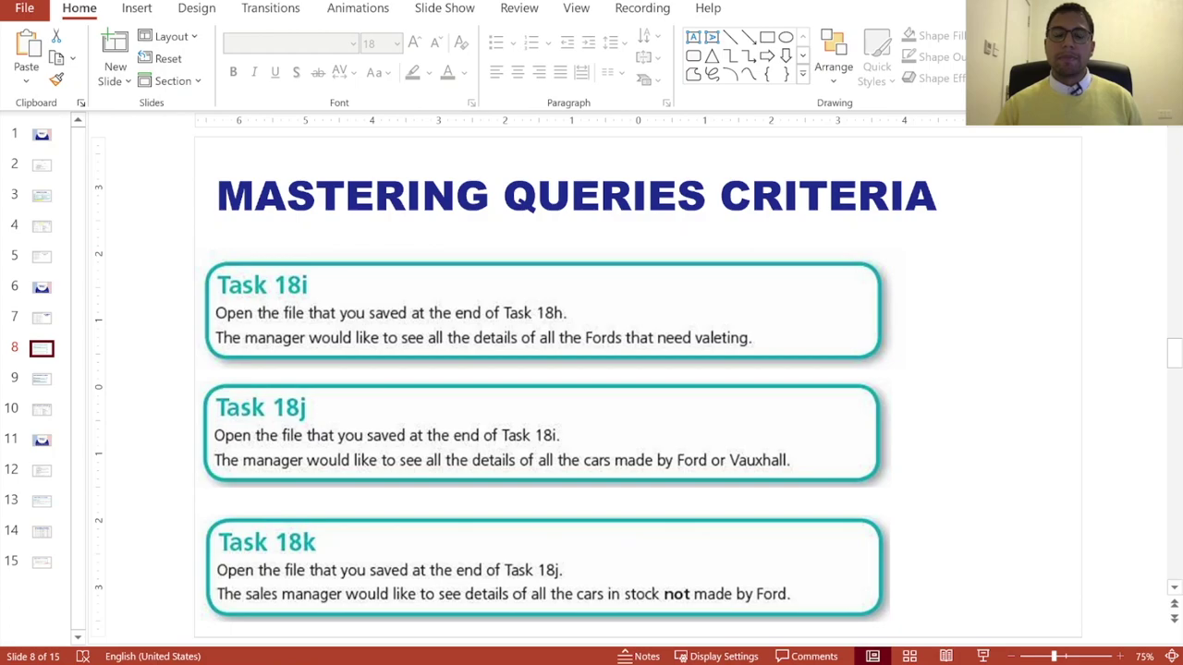
- Switch back to Access and open the Cars table in Design view to check its field data types
key(alt+Tab)
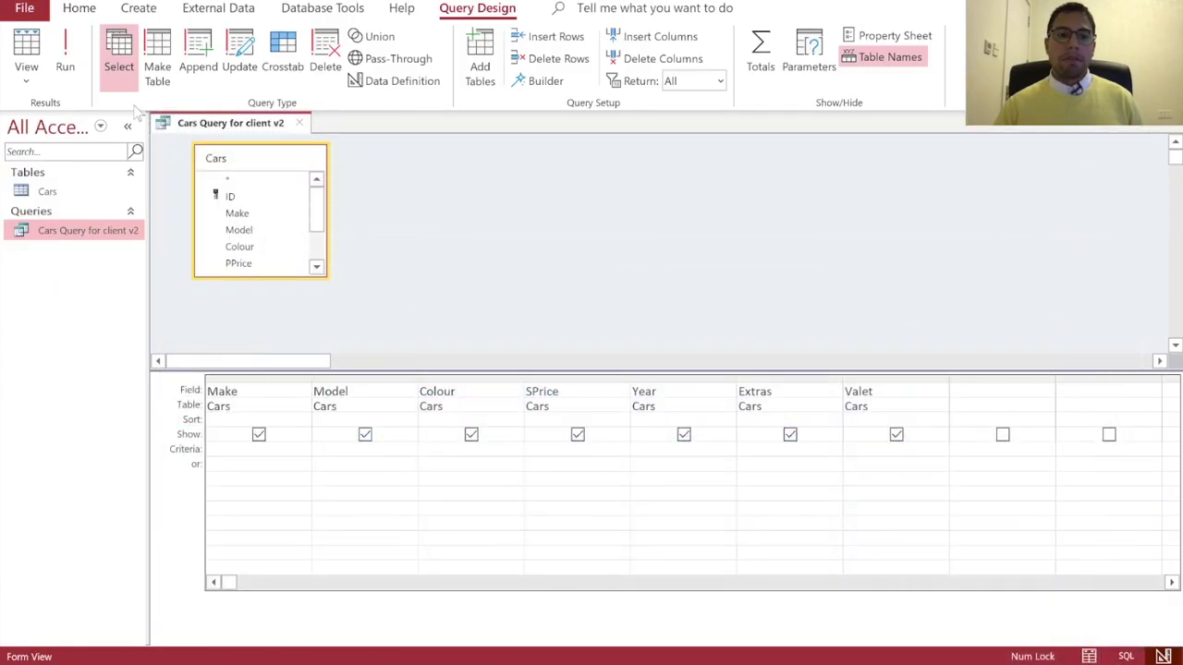
double_click(50, 193)
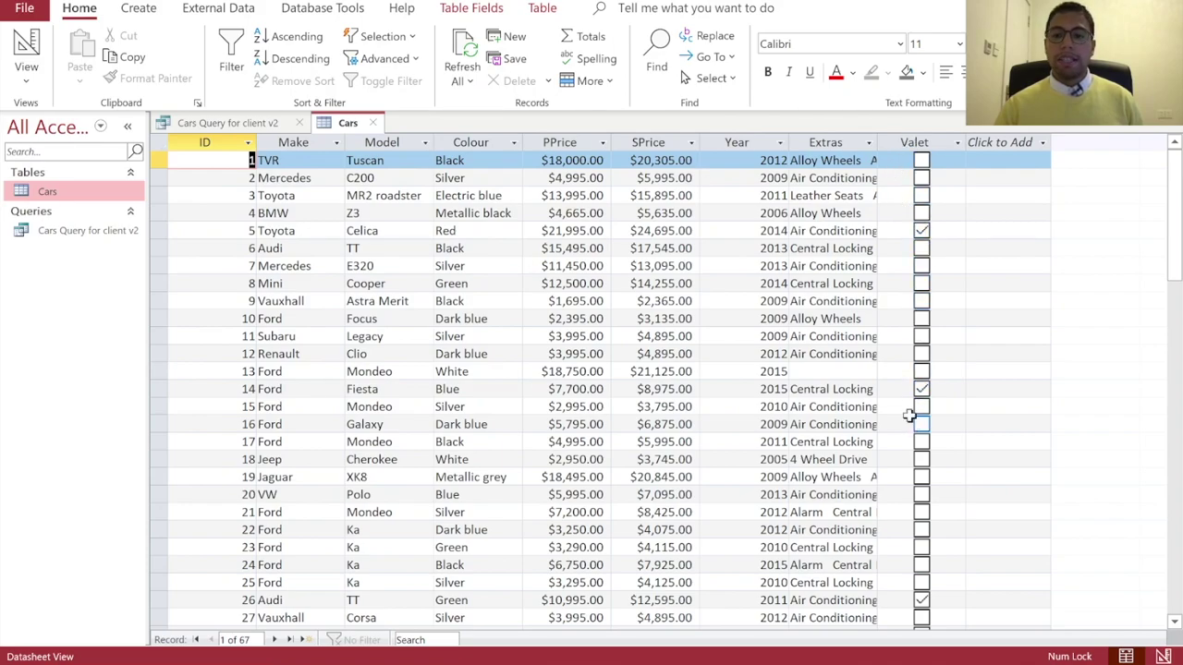
click(26, 51)
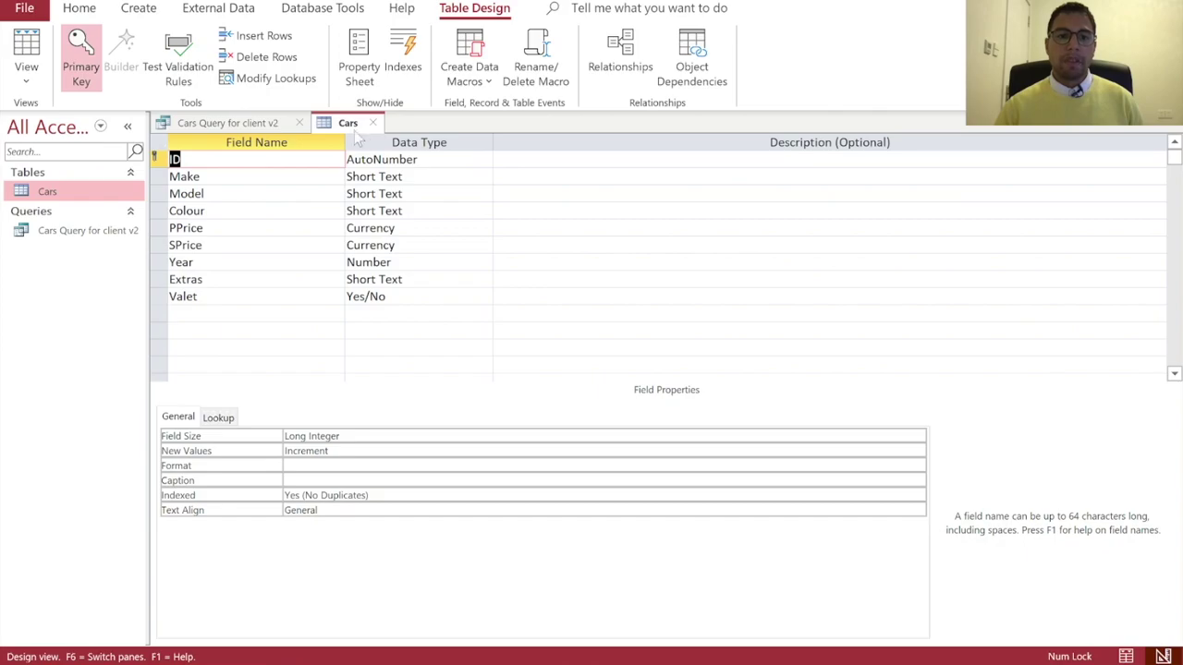
- Set the Make criterion to "Ford" in Cars Query for client v2 and close the Cars table
click(248, 127)
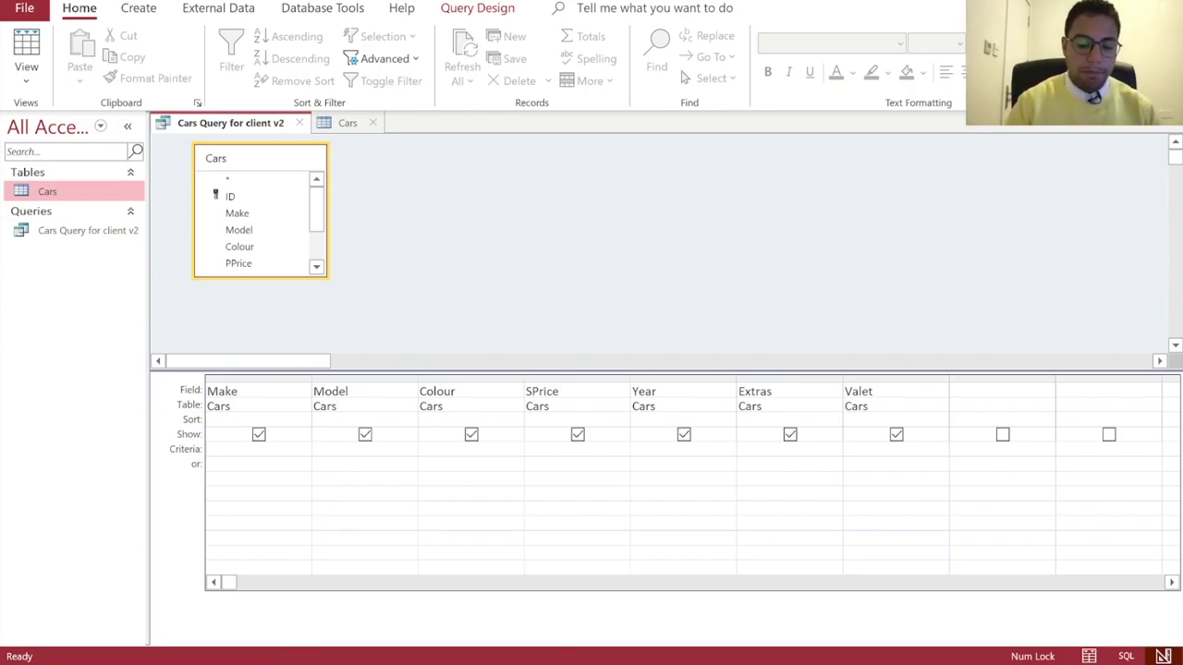
text(d)
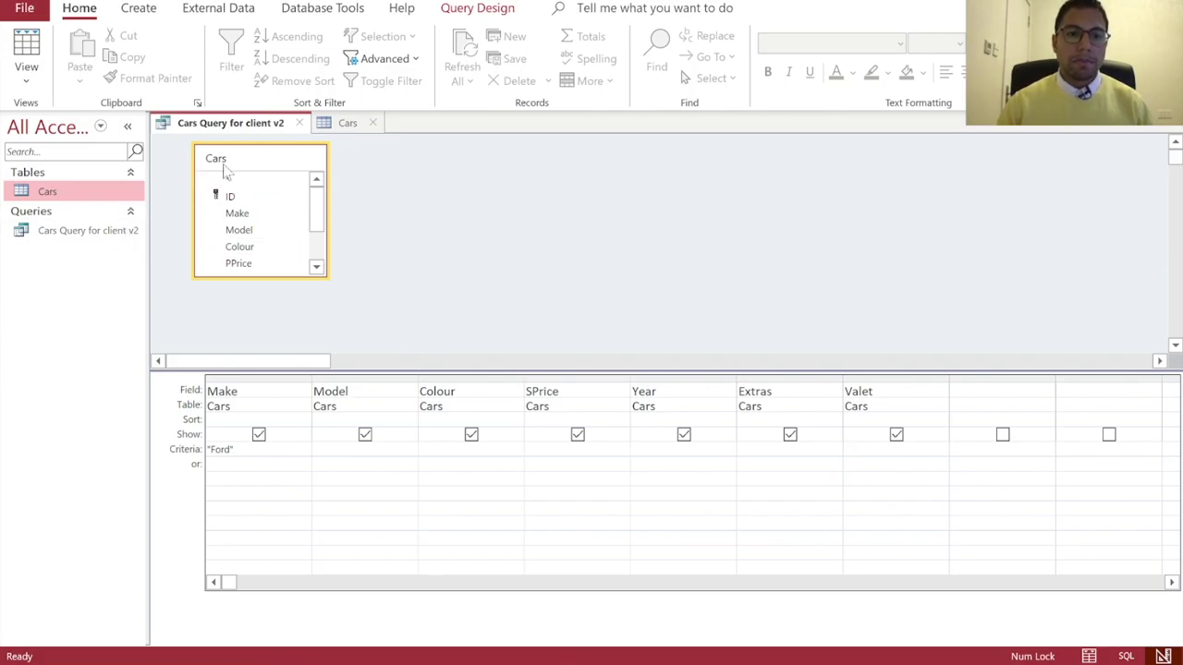
click(363, 126)
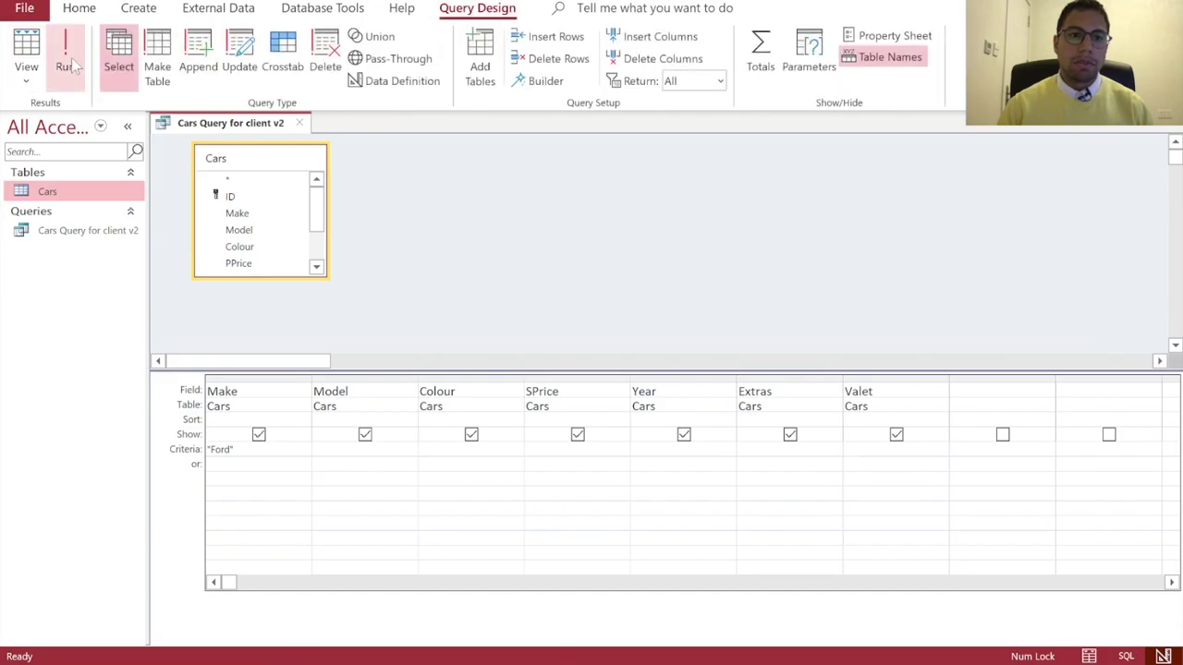
- Run the query to examine the Ford records and their Valet values, and return to Design view
click(64, 51)
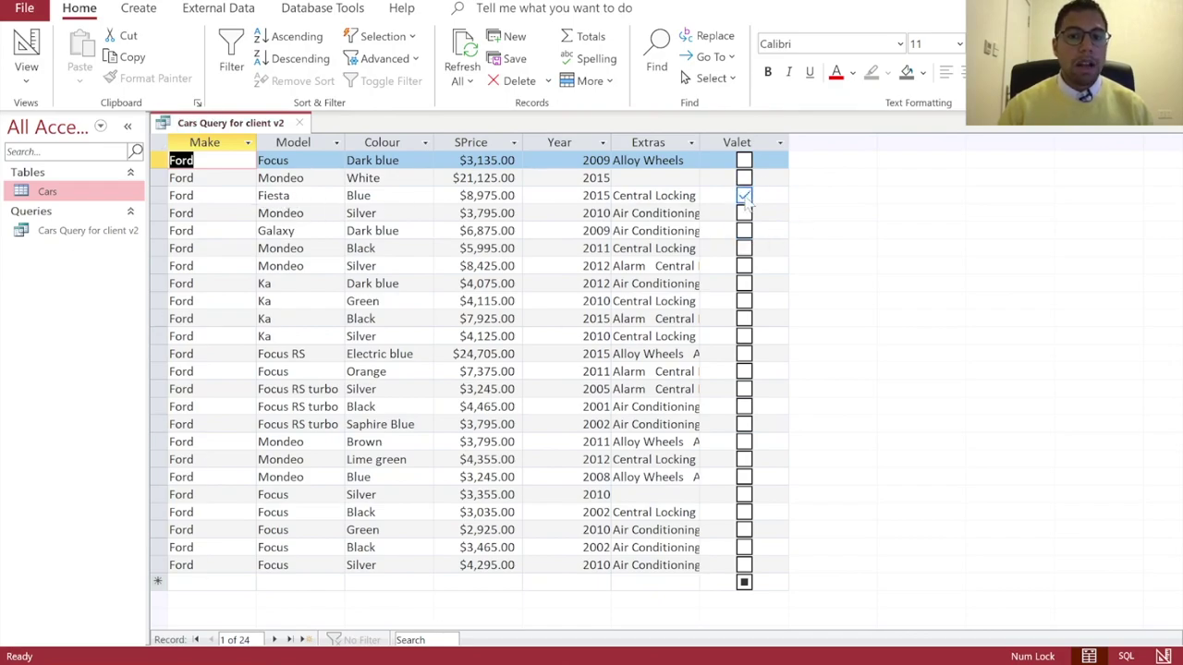
click(71, 236)
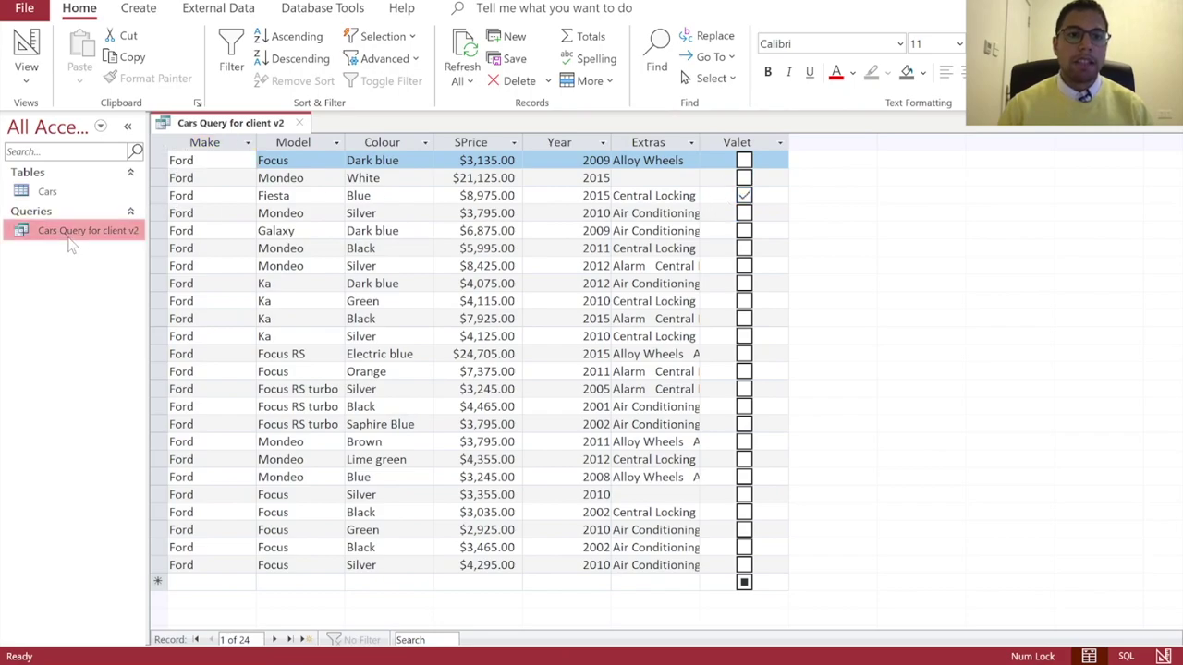
key(Return)
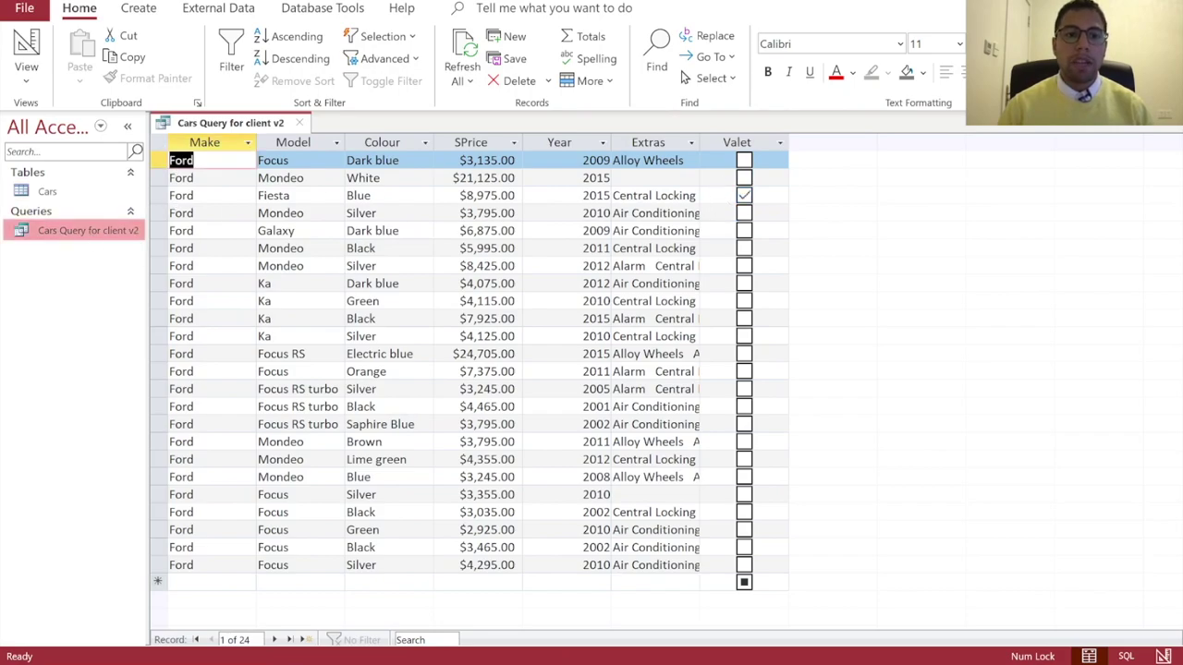
click(26, 47)
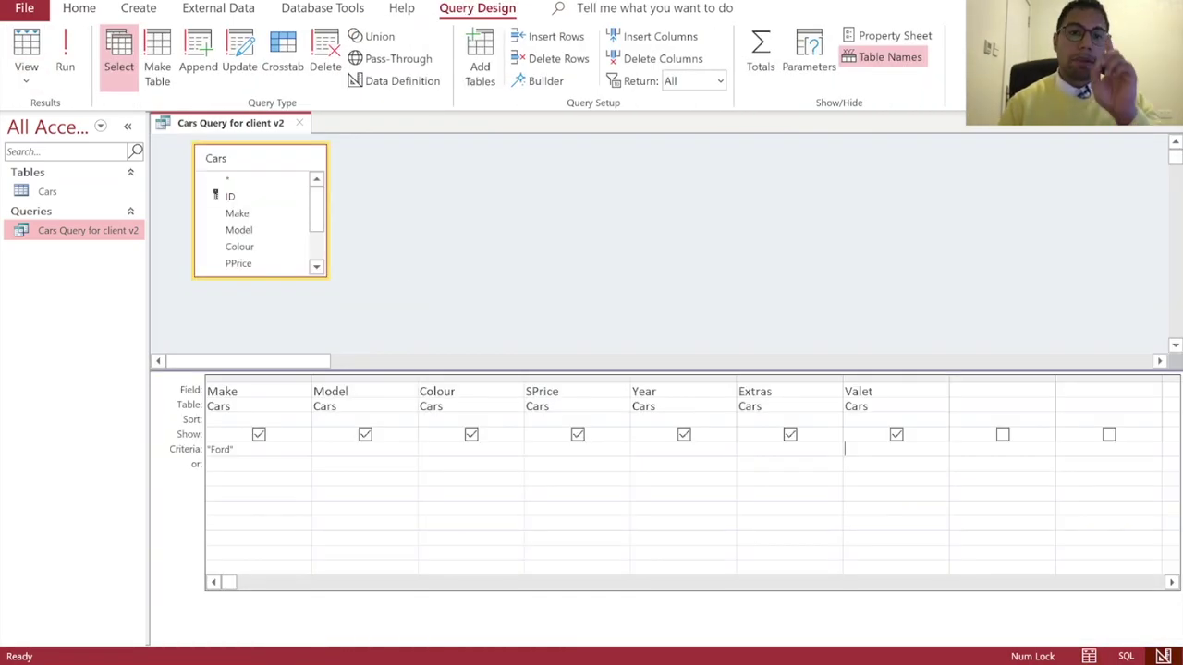
- Set the Valet criterion to Yes, run the query to list the Fords that need valeting, and return to Design view
text(YESD)
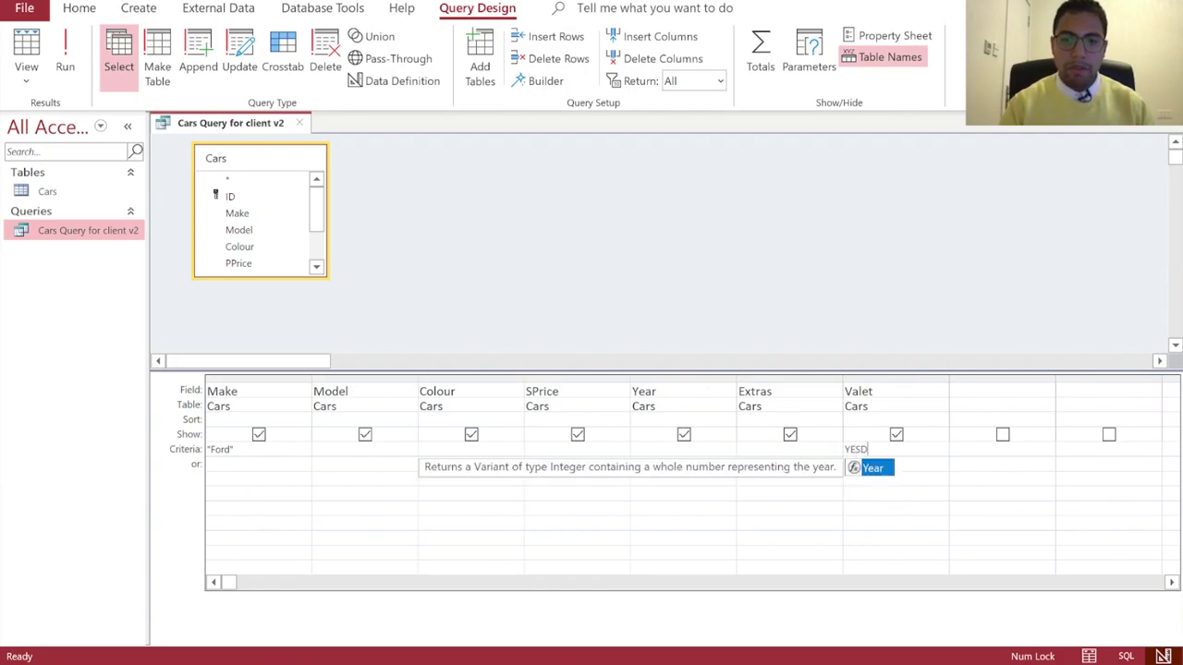
key(F2)
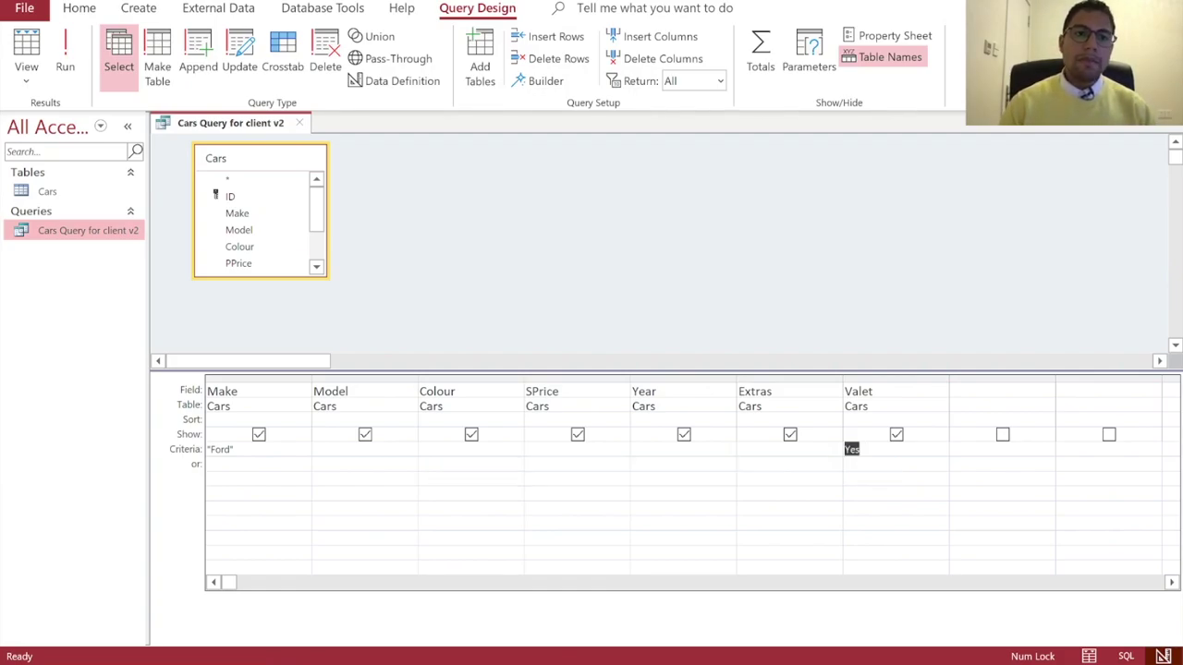
click(65, 55)
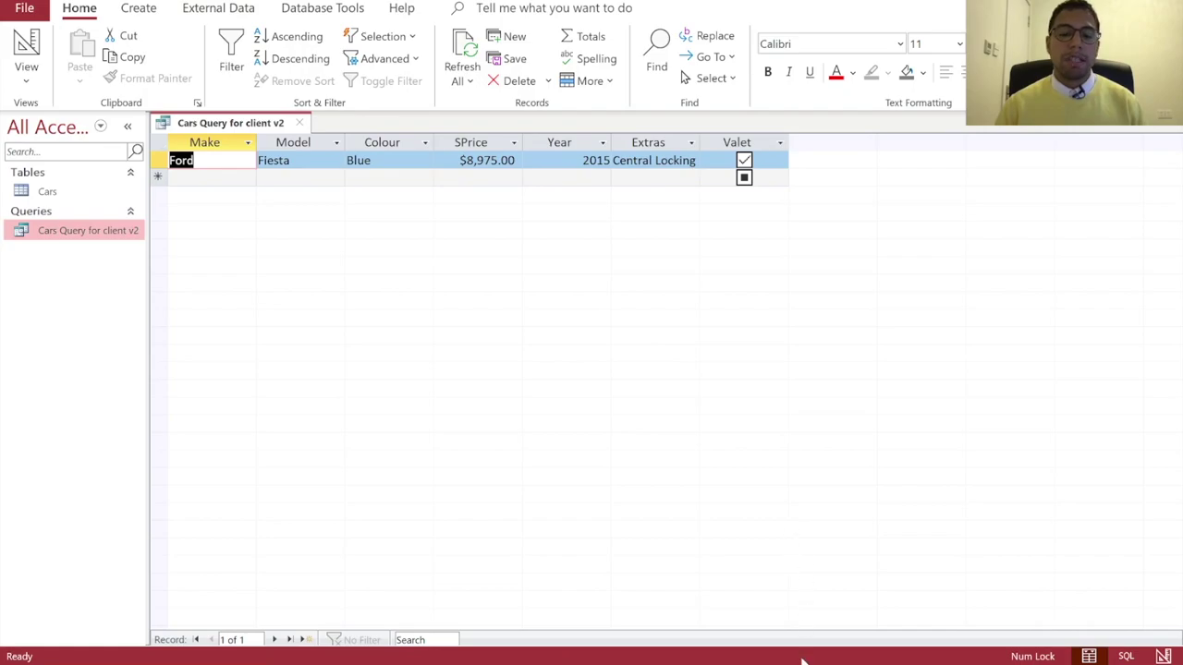
mouse_move(788, 661)
click(744, 573)
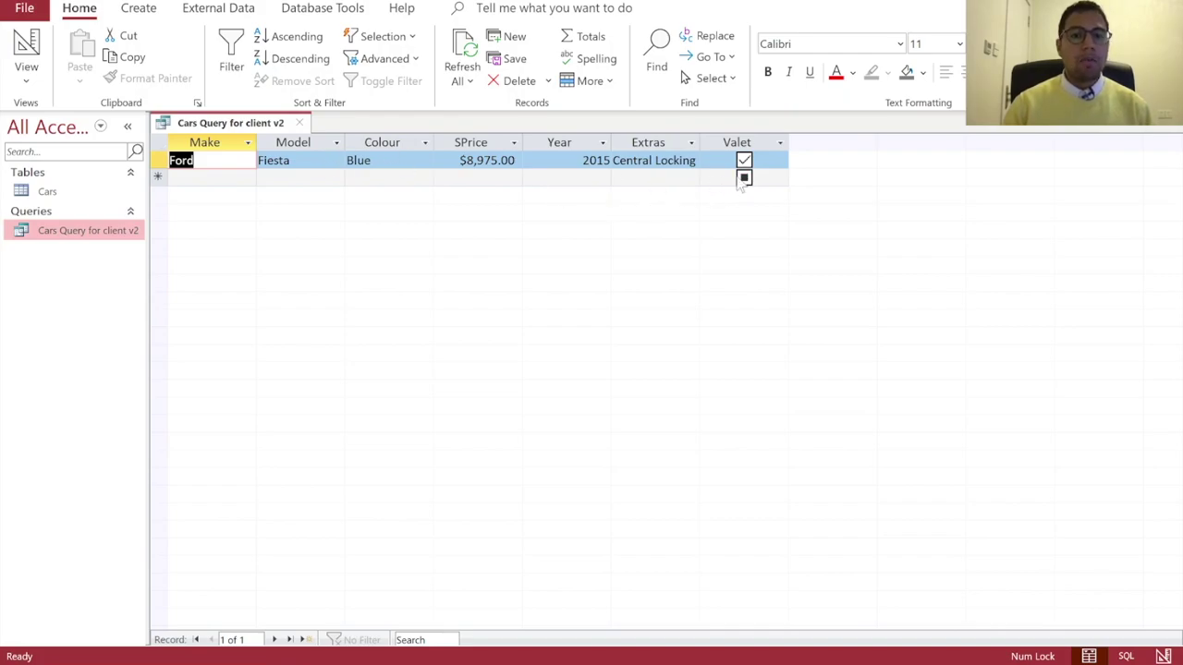
click(25, 45)
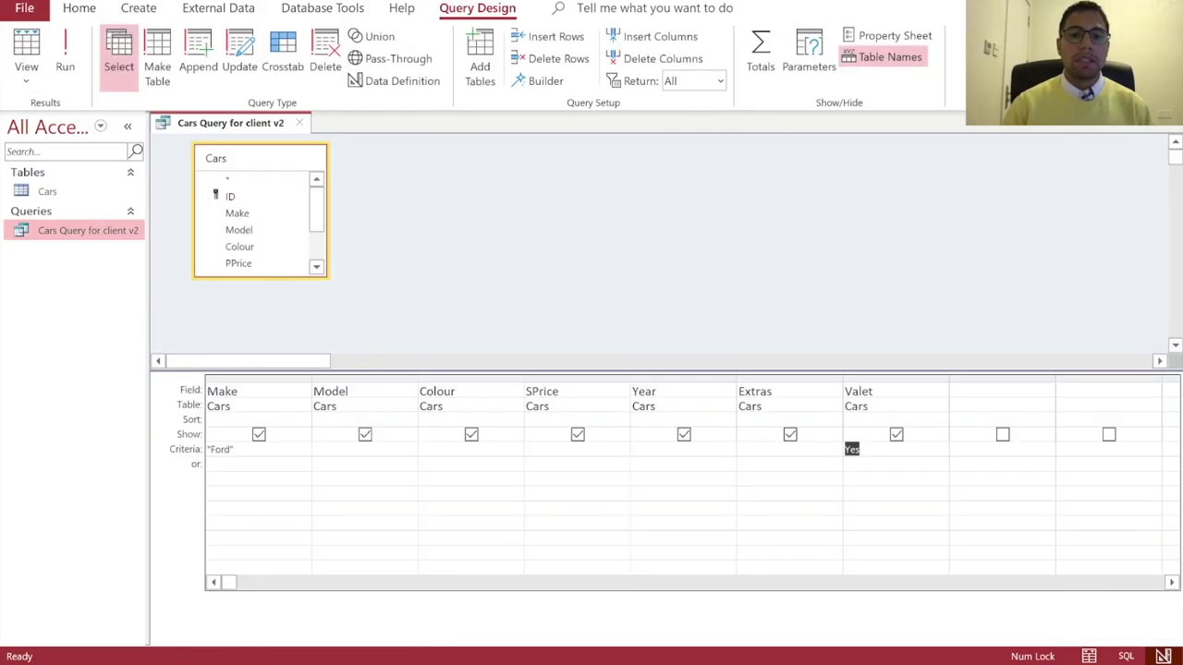
- Clear the Valet criterion, switch to PowerPoint to read Task 18j, and return to the query in Access
key(Right)
key(BackSpace)
key(BackSpace)
key(BackSpace)
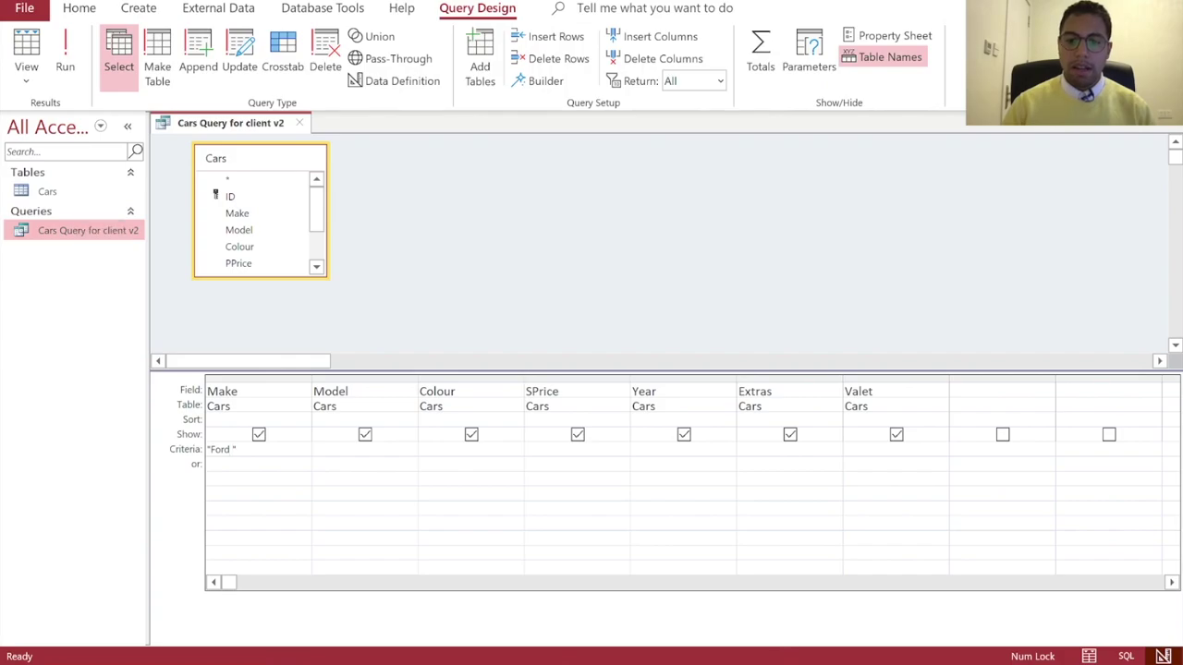
key(alt+Tab)
click(747, 464)
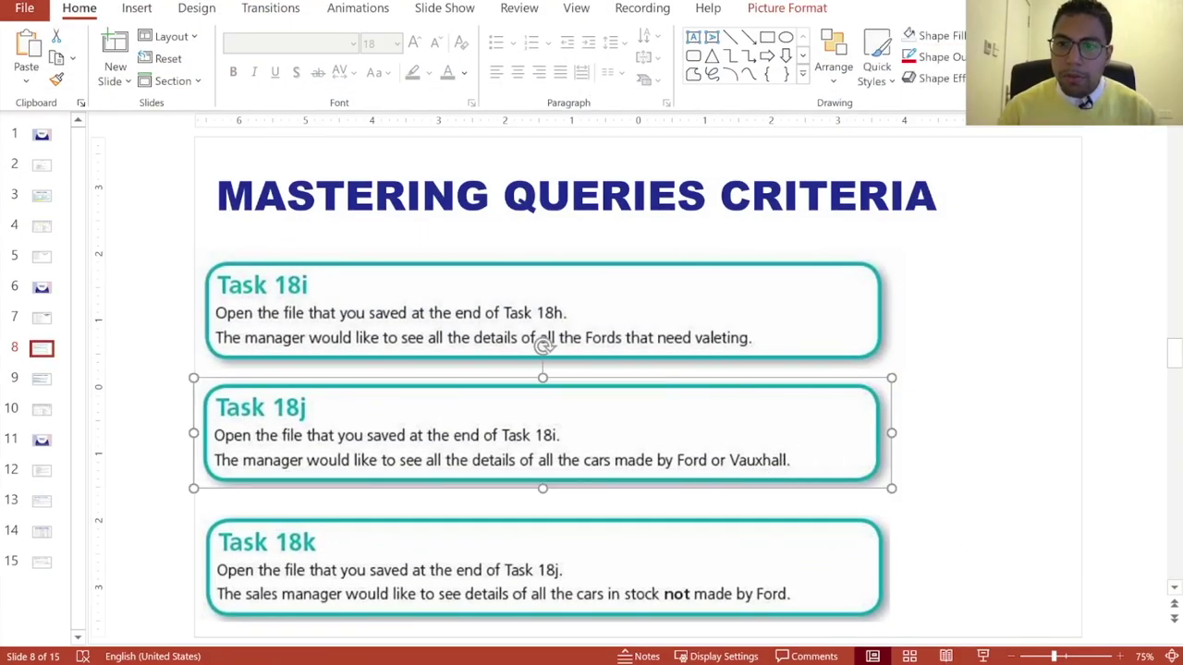
key(alt+Tab)
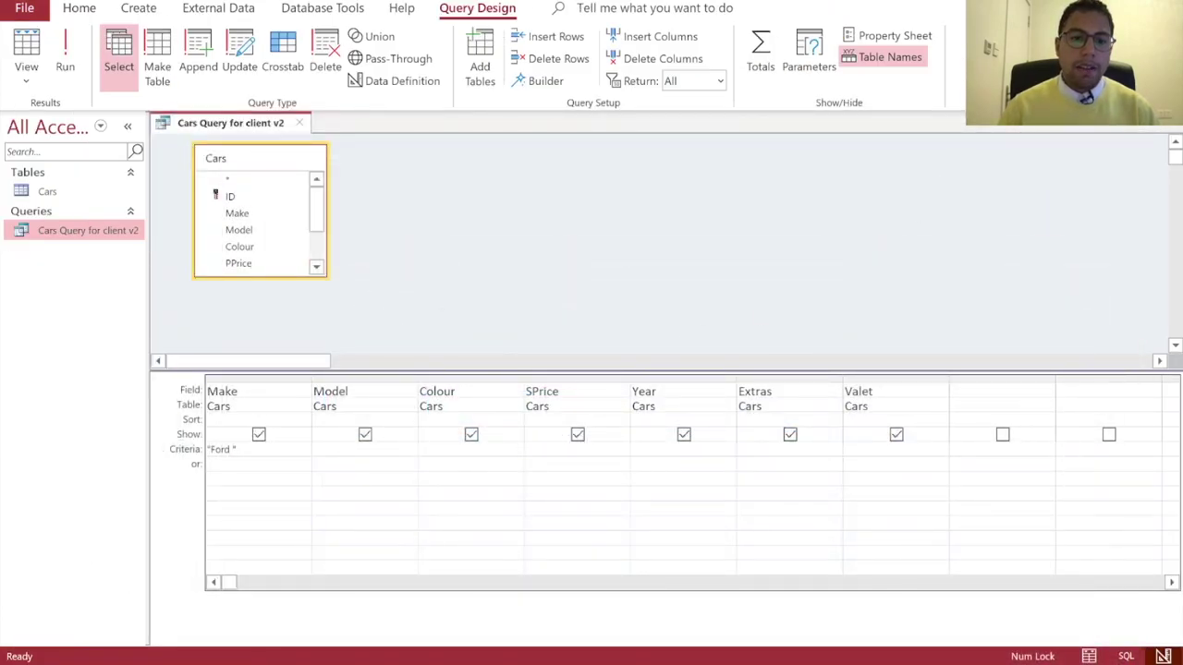
- Try running the query with the Make criterion "Ford OR Vauxhall" inside a single pair of quotation marks, and return to Design view
text(O)
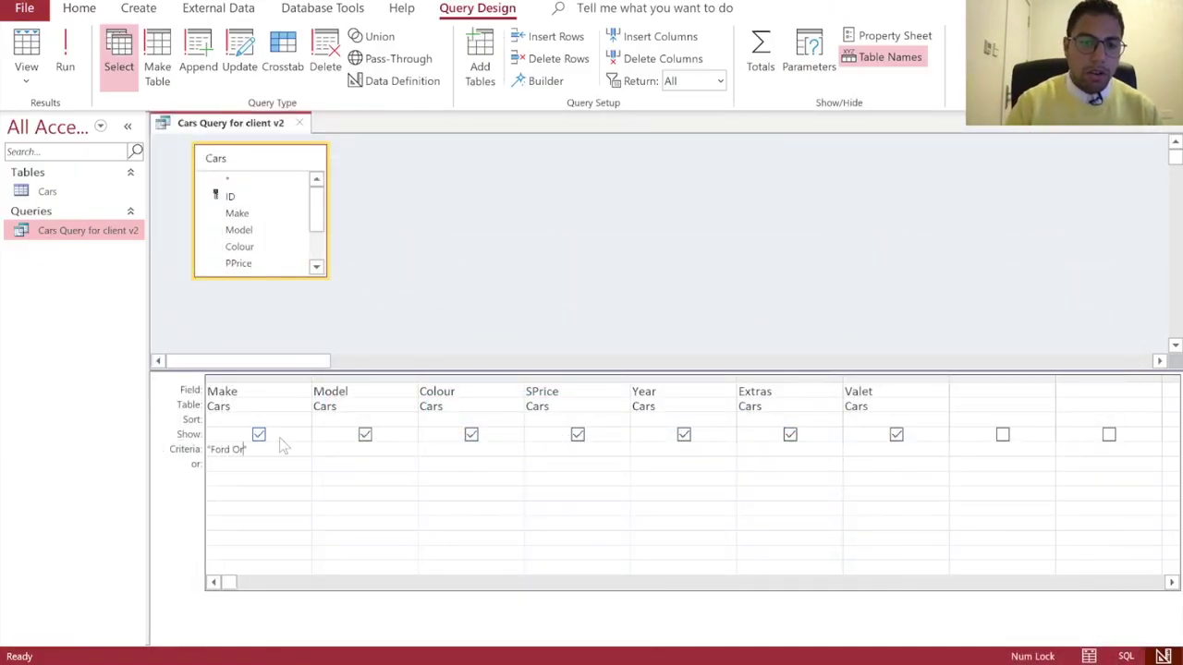
text(R Va)
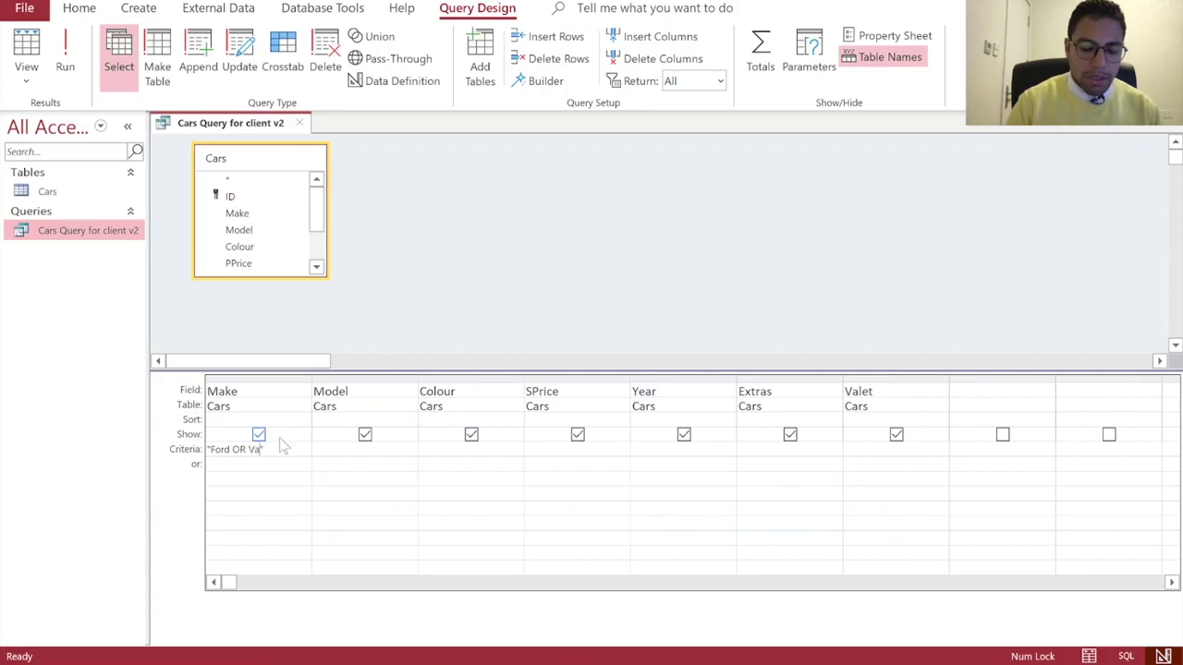
text(uxhaul)
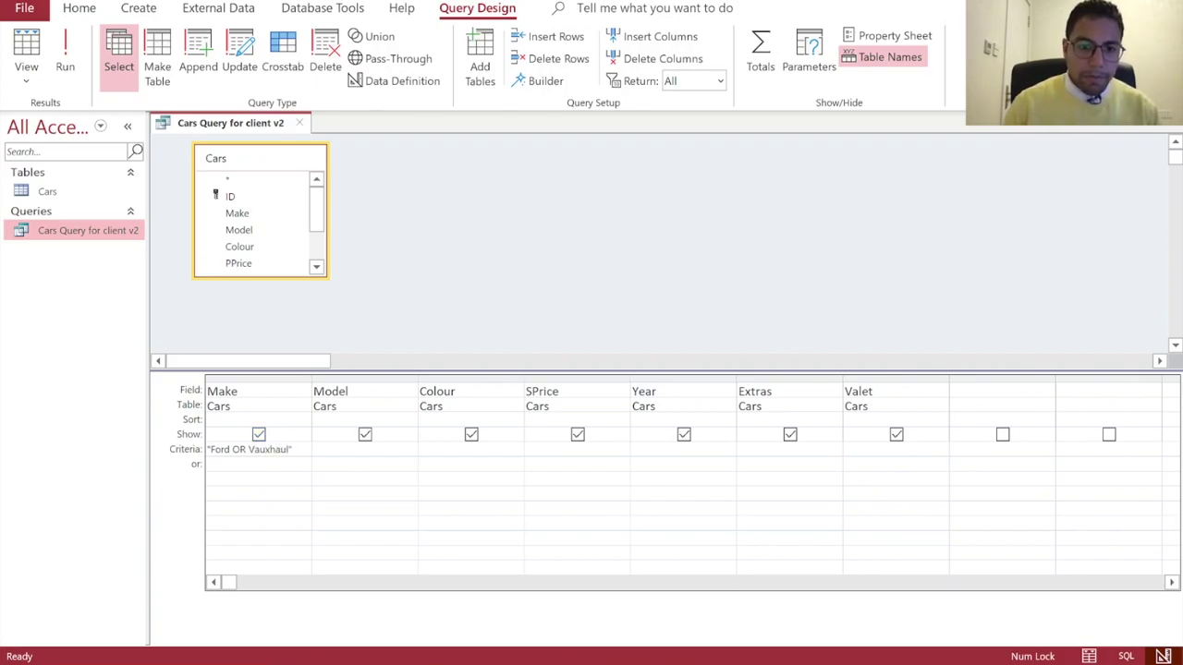
click(792, 658)
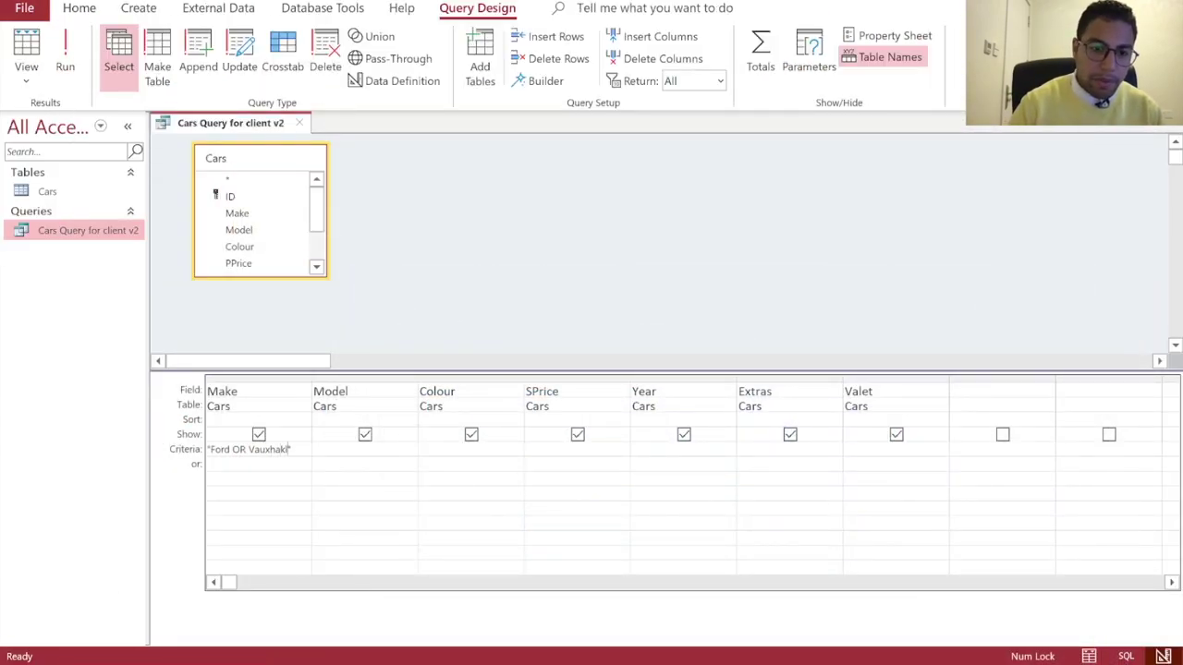
key(F2)
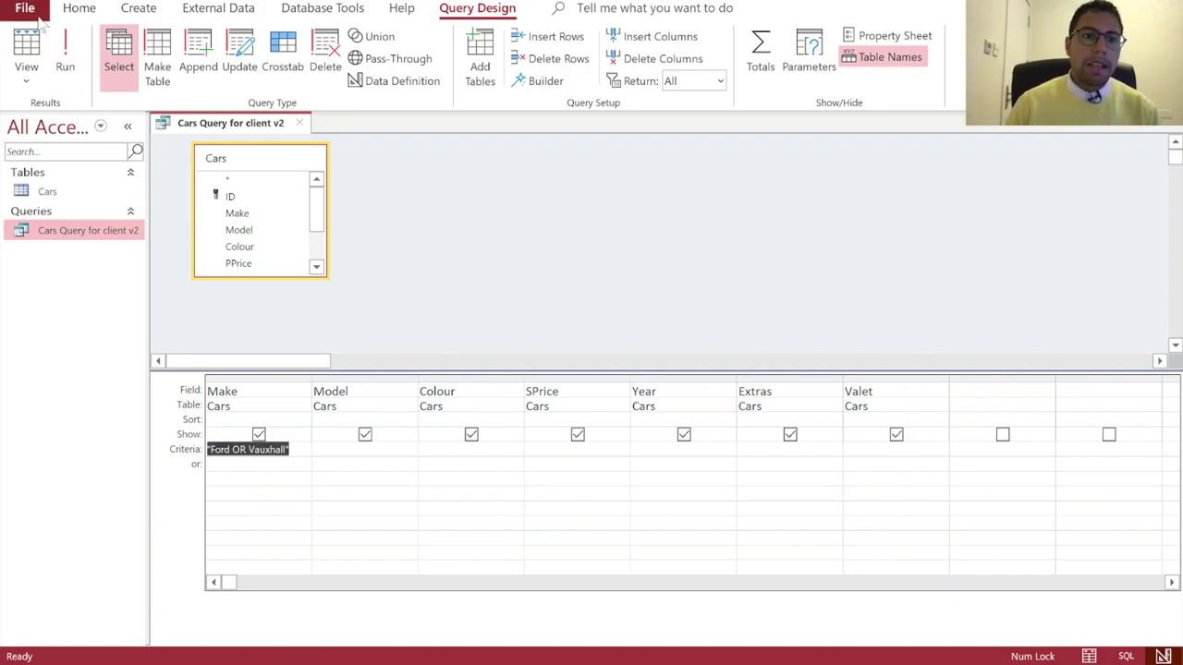
click(65, 55)
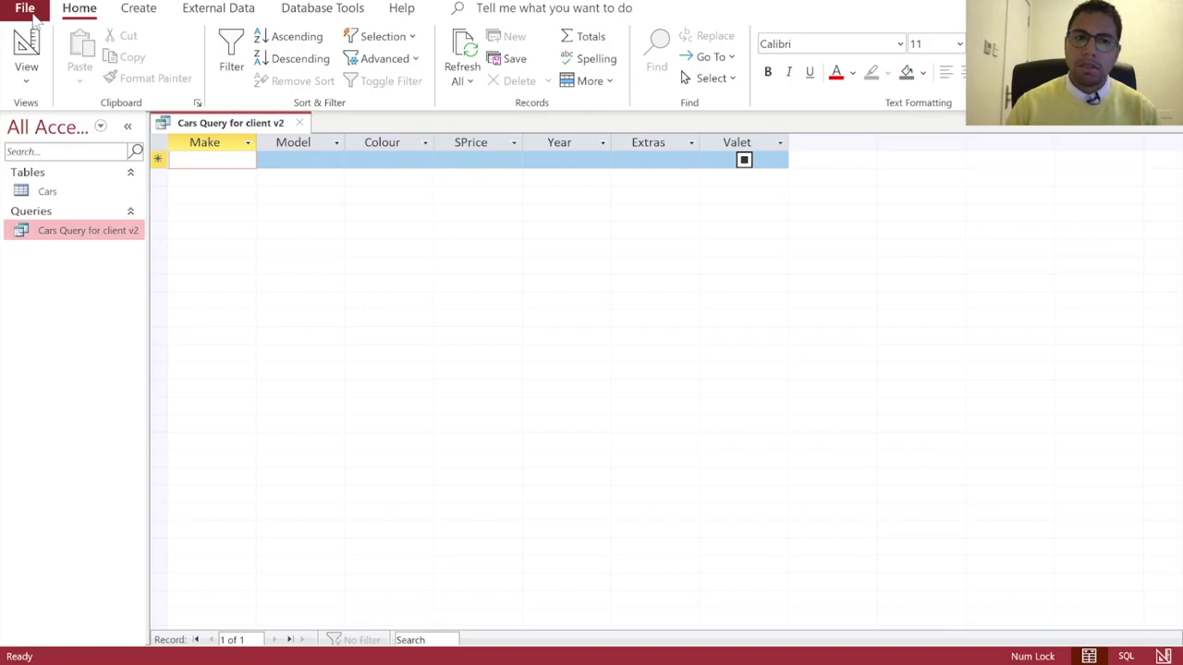
click(26, 46)
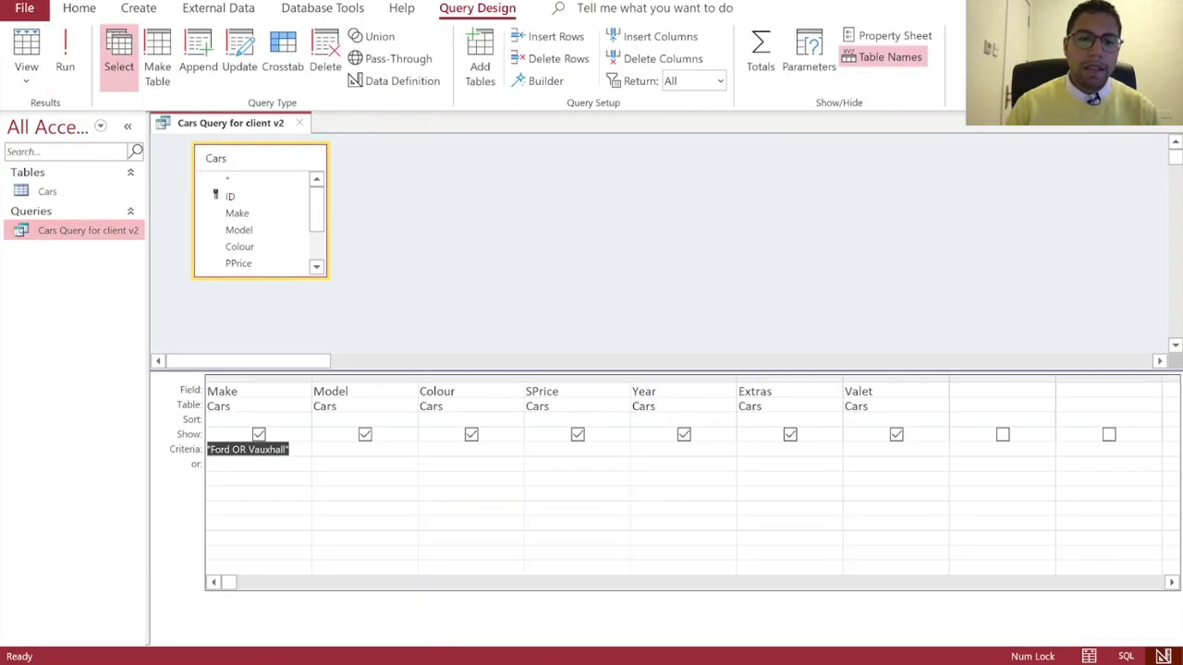
- Replace the Make criterion with "Ford" Or "Vauxhall" and run the query to look through the matching records
drag(290, 449, 164, 448)
key(Delete)
text(Foer)
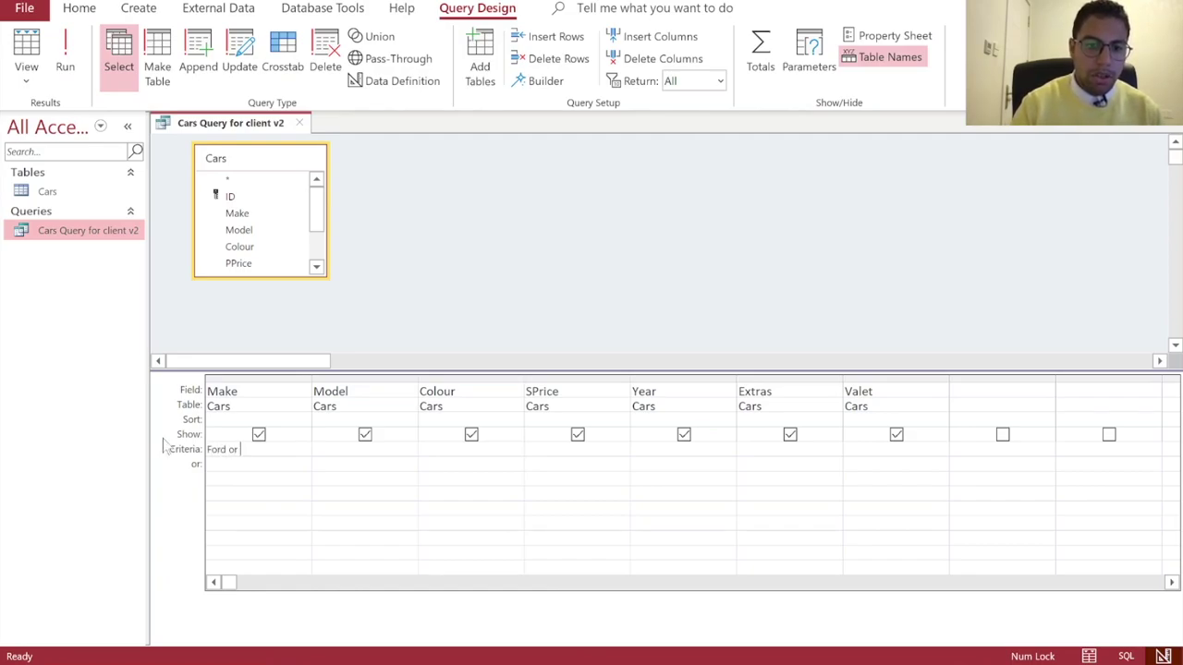
text( or Vauxhall)
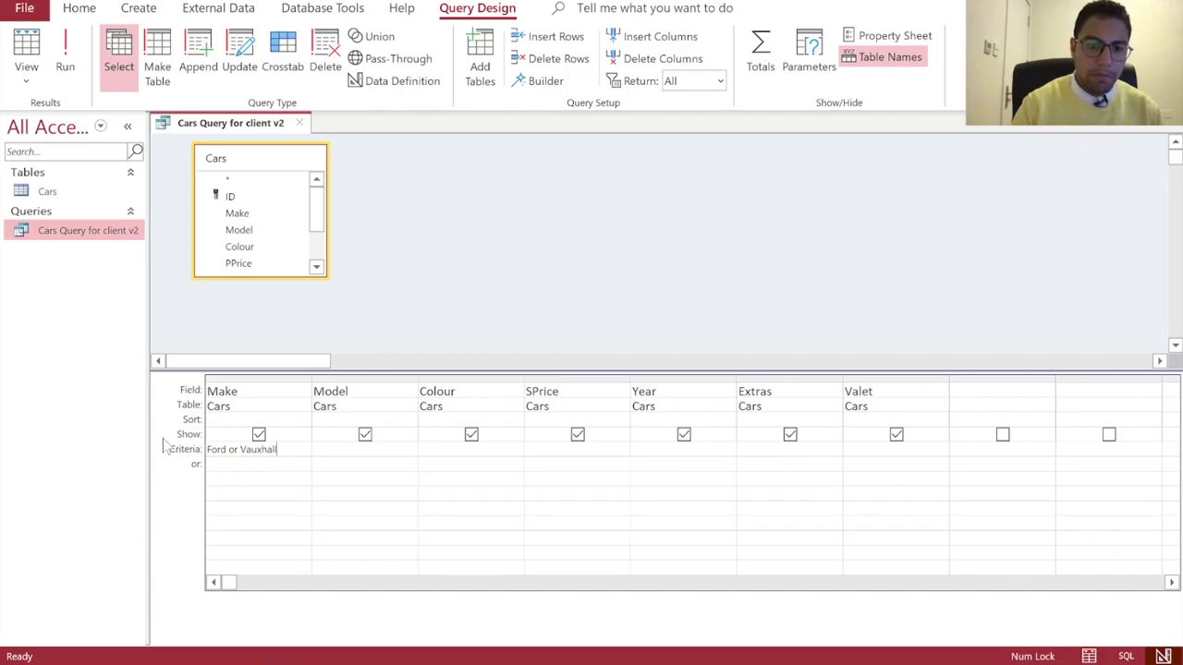
key(F2)
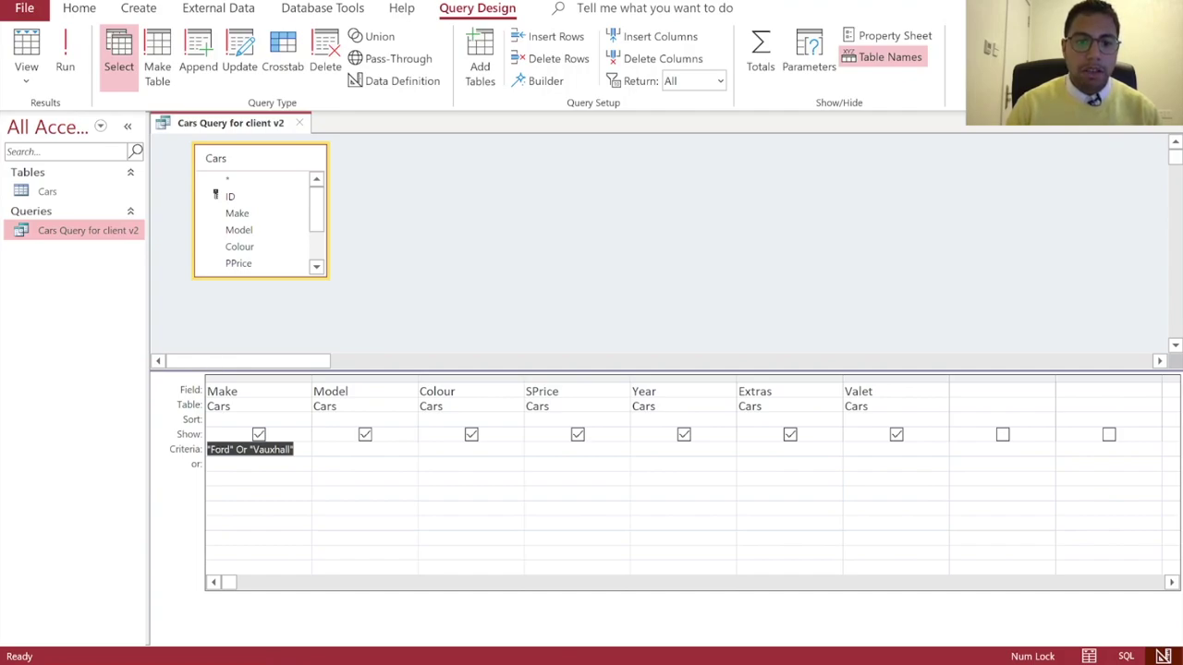
click(67, 59)
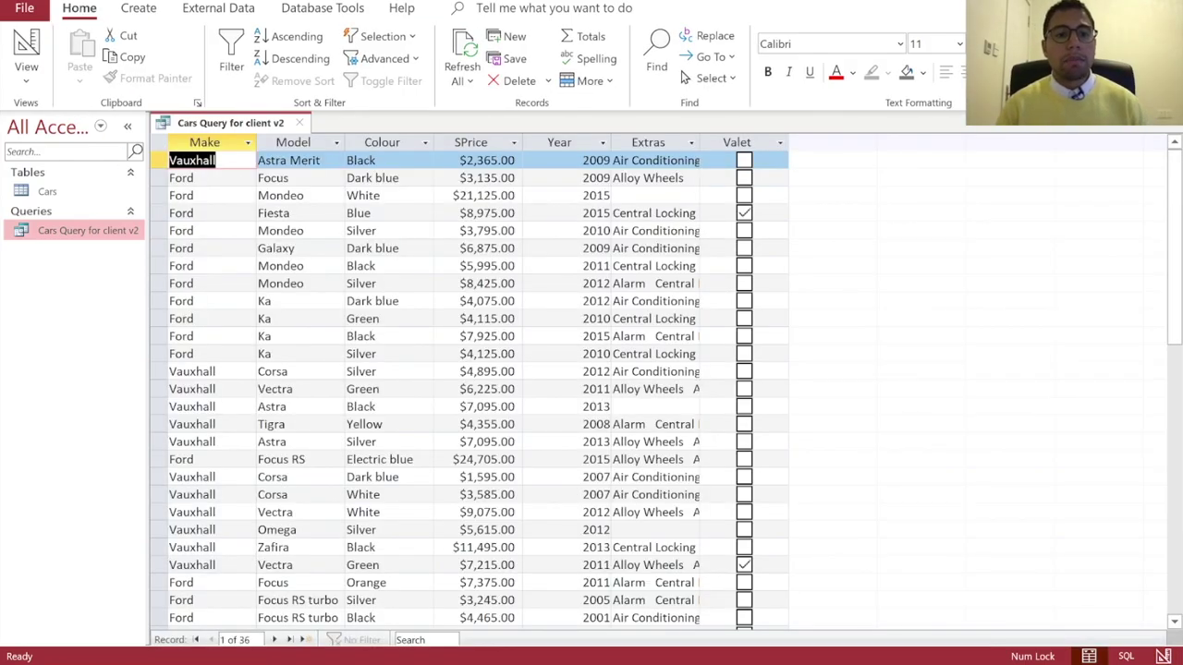
scroll(185, 430, down, 2)
scroll(198, 449, up, 2)
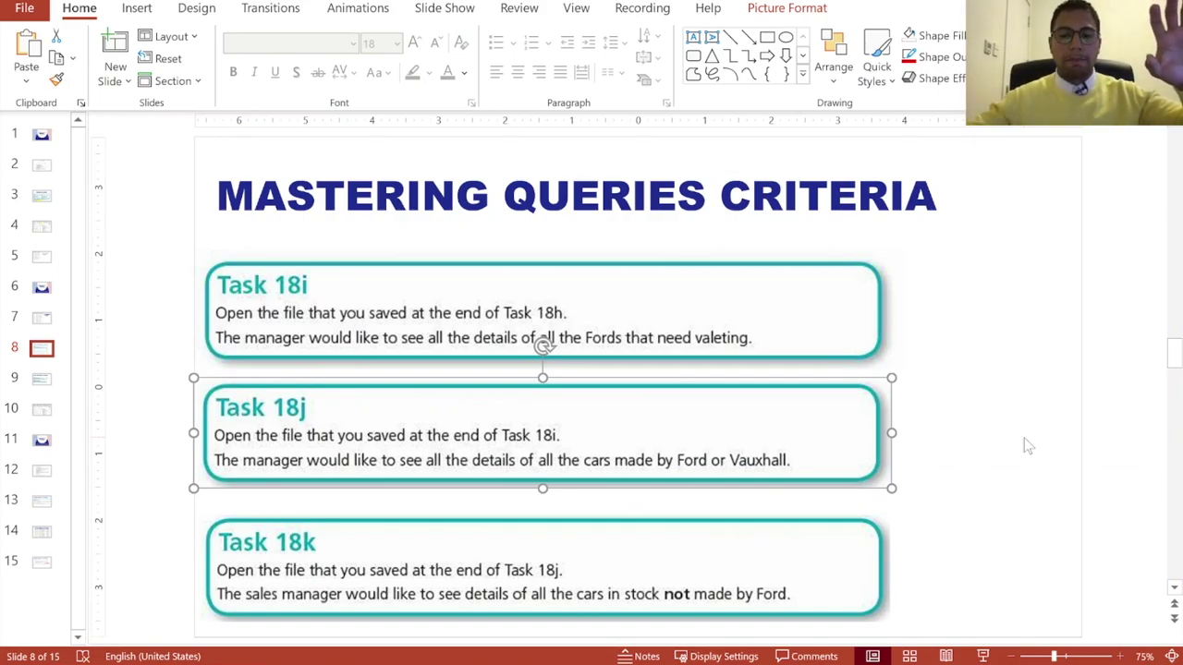
- Read Task 18k on the PowerPoint slide, and return to Access with the query in Design view
click(952, 466)
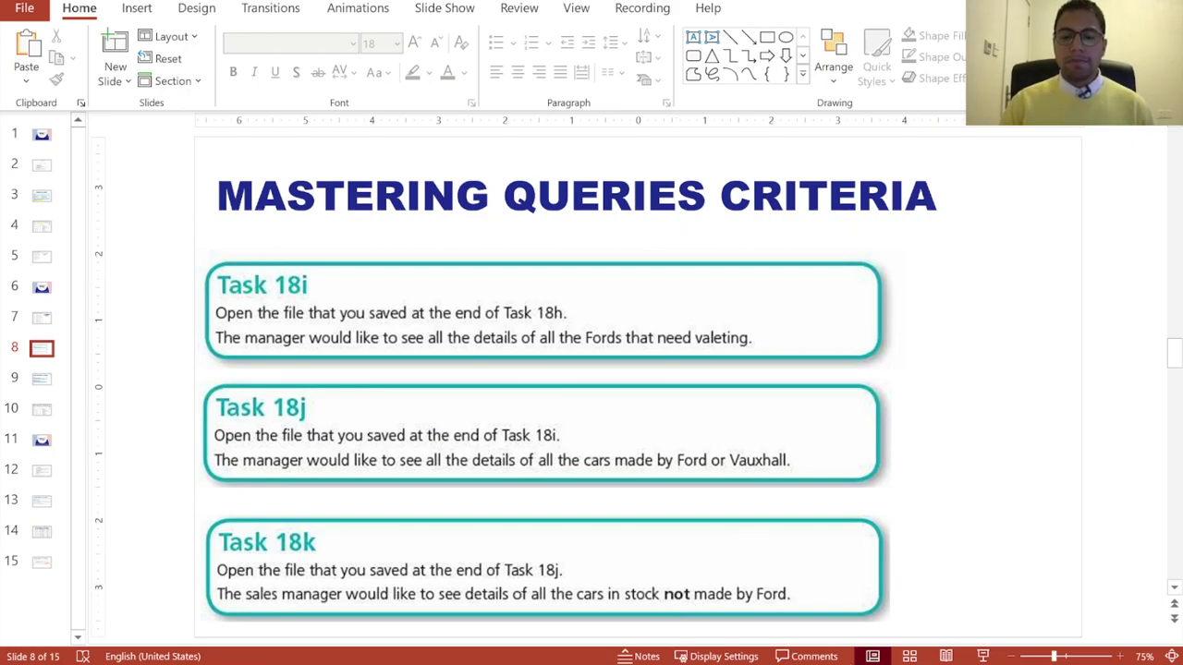
key(alt+Tab)
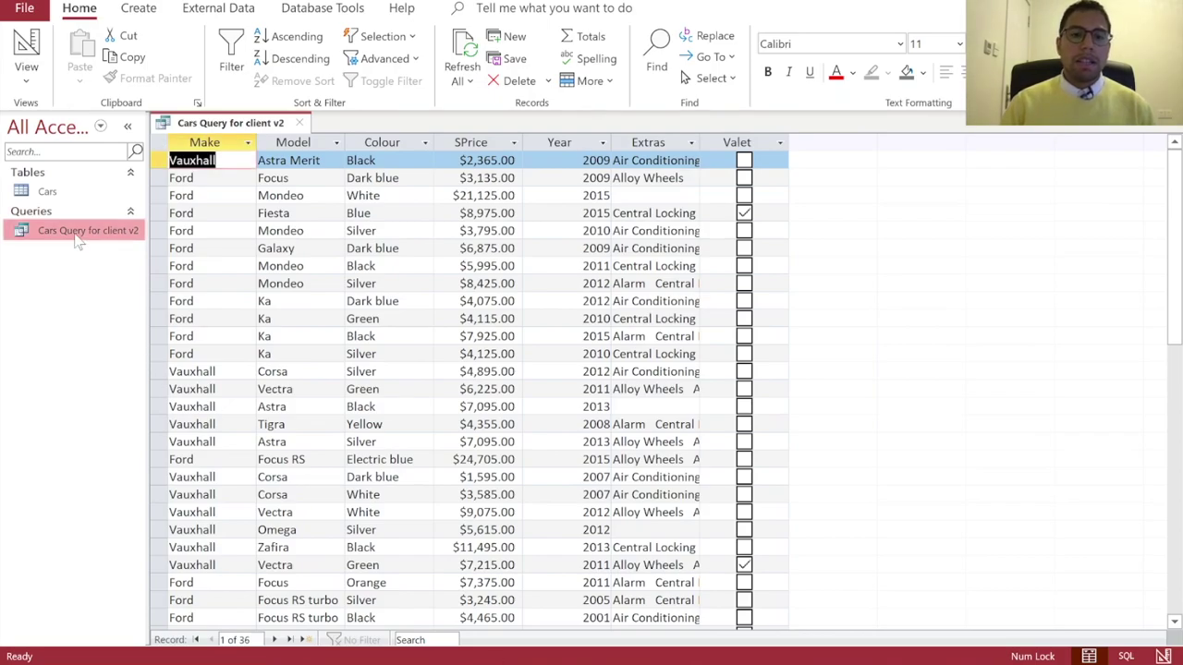
click(26, 55)
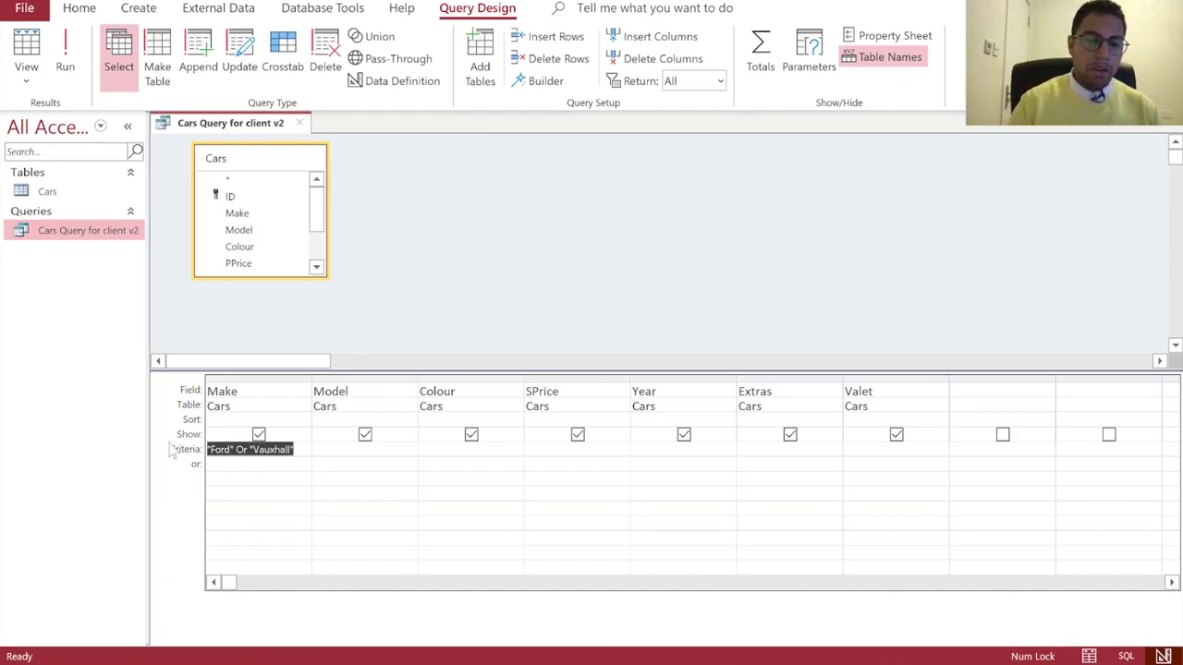
- Set the Make criterion to Not "Ford" to exclude the Ford cars from the query
text(Not for)
key(BackSpace)
key(BackSpace)
key(BackSpace)
text(Ford)
key(Tab)
key(shift+Tab)
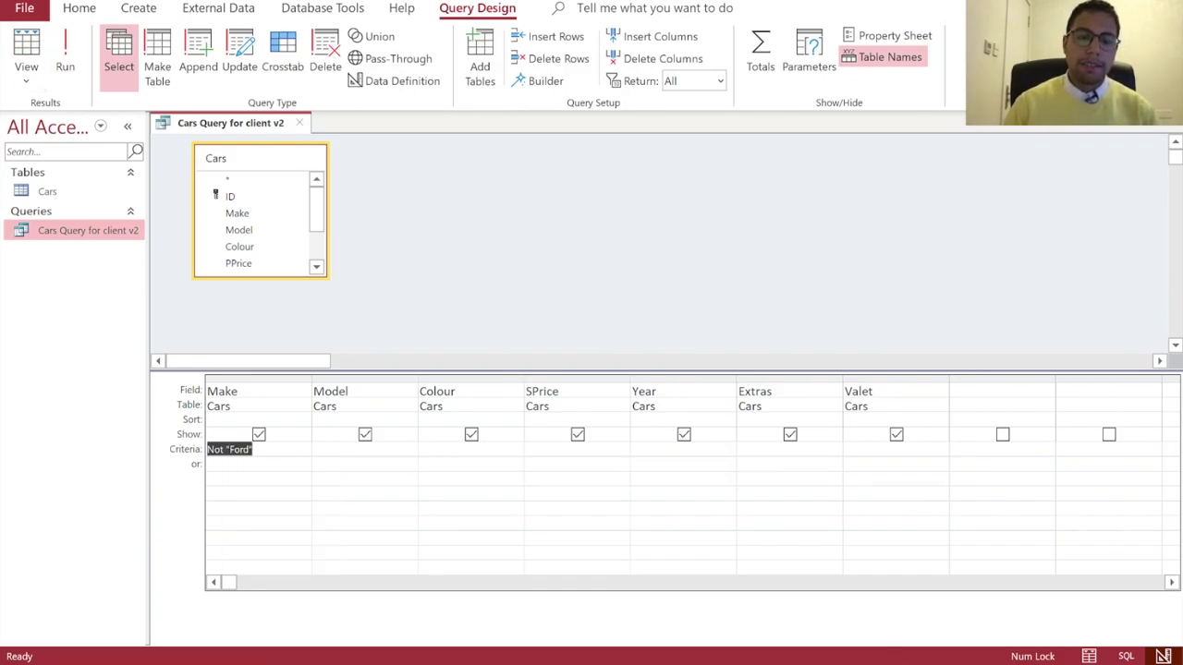
click(231, 478)
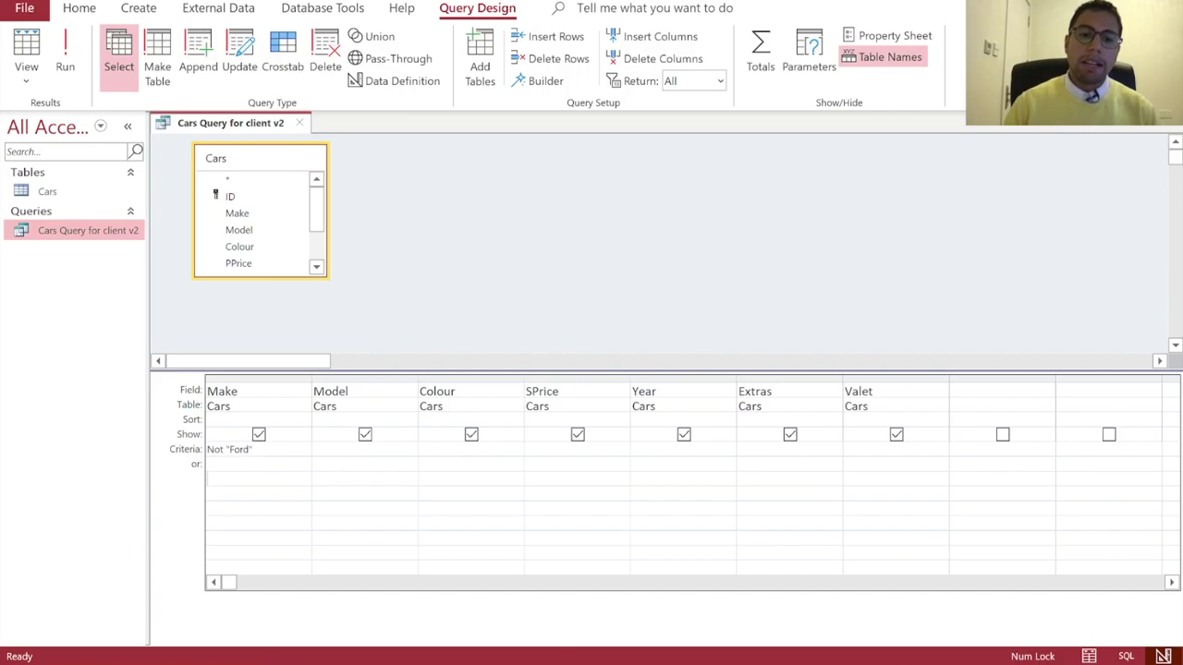
double_click(215, 449)
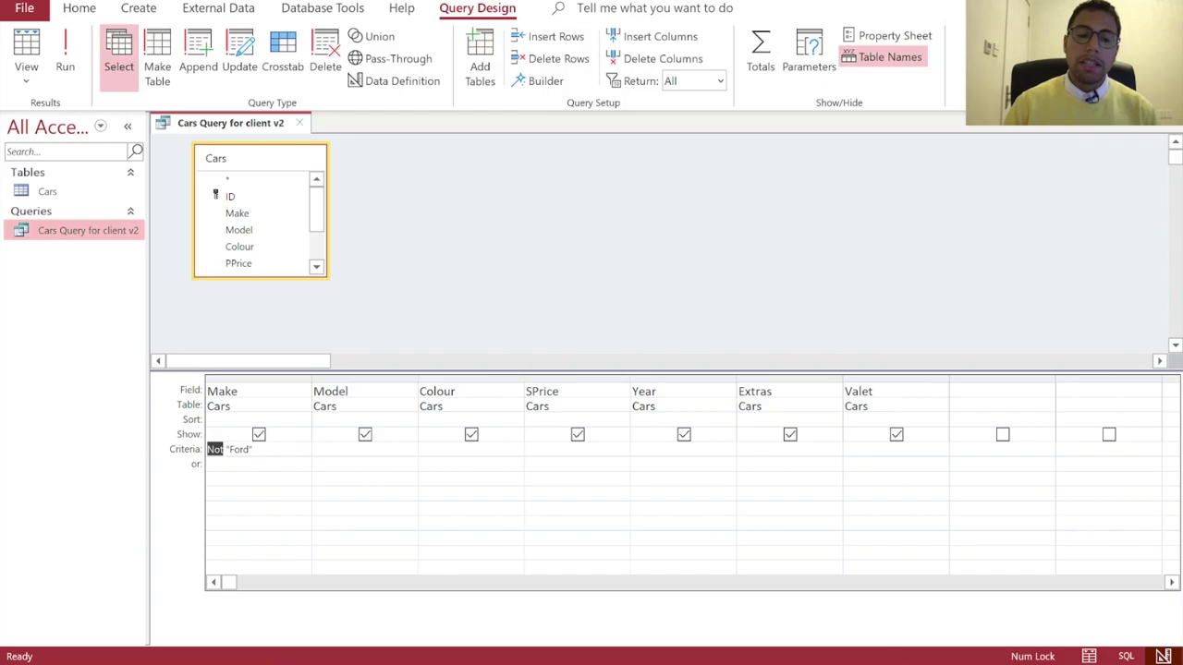
click(215, 449)
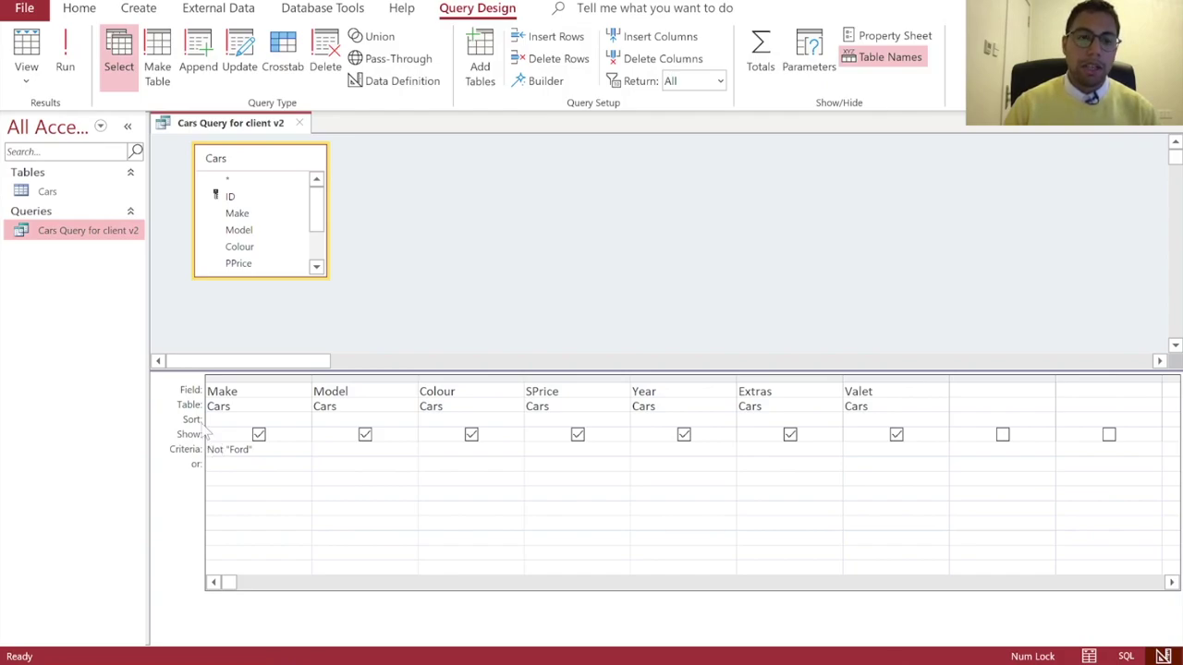
- Run the query and look through the whole list of cars not made by Ford
click(65, 57)
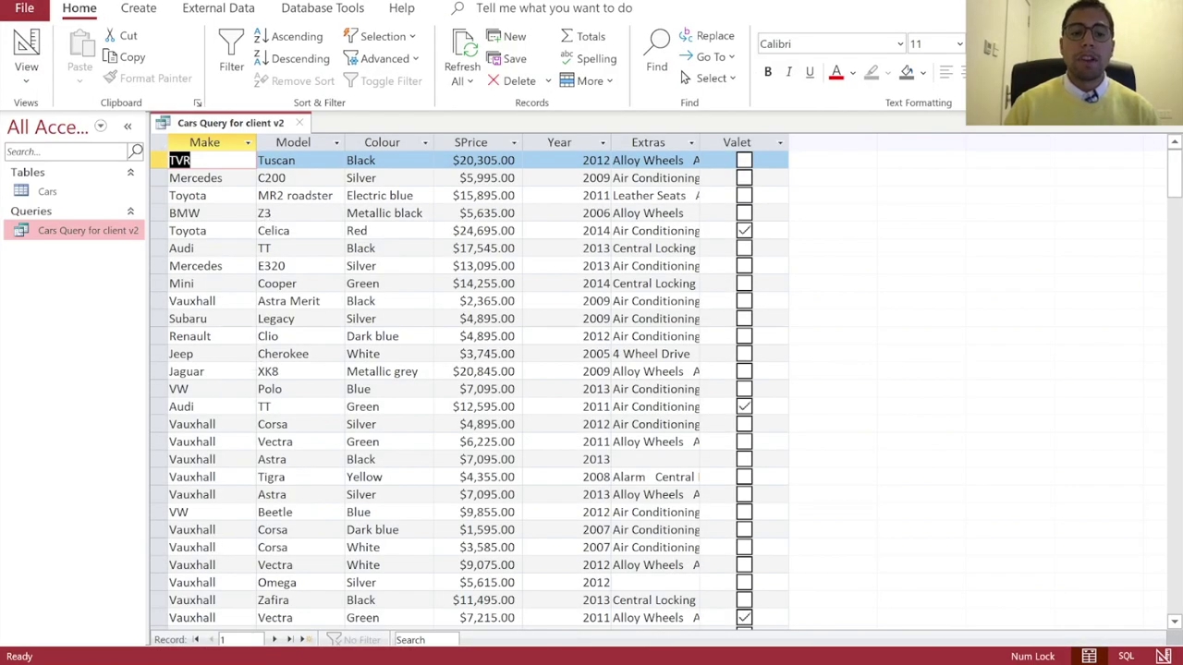
scroll(251, 344, down, 5)
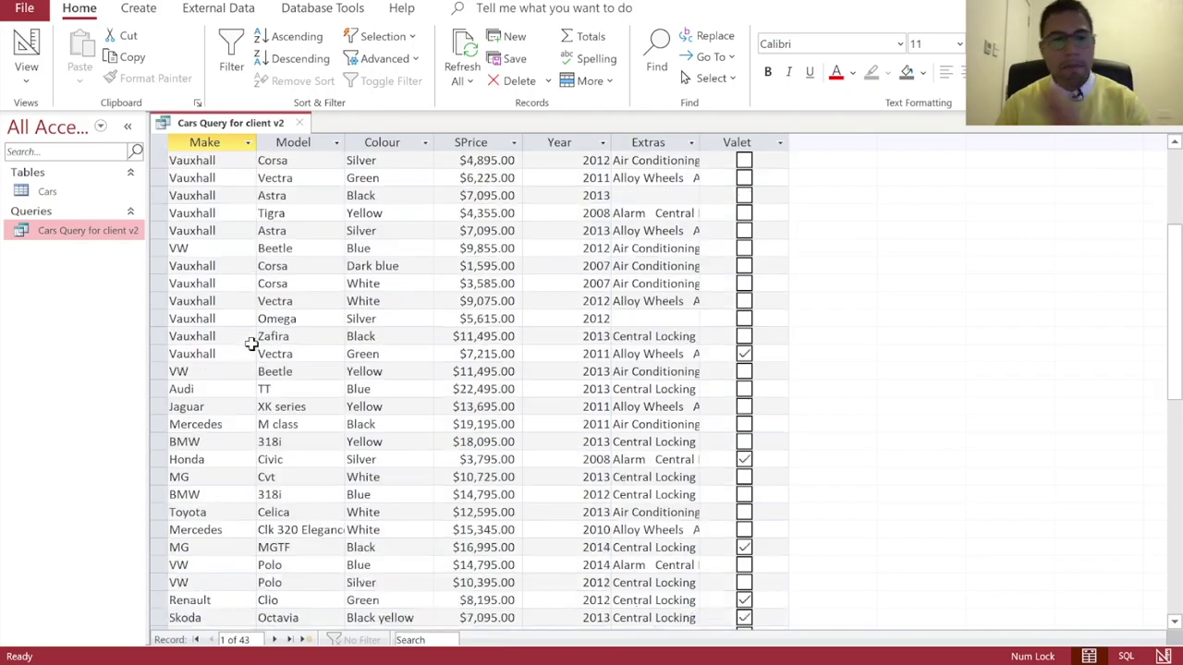
scroll(251, 344, down, 3)
scroll(251, 343, up, 8)
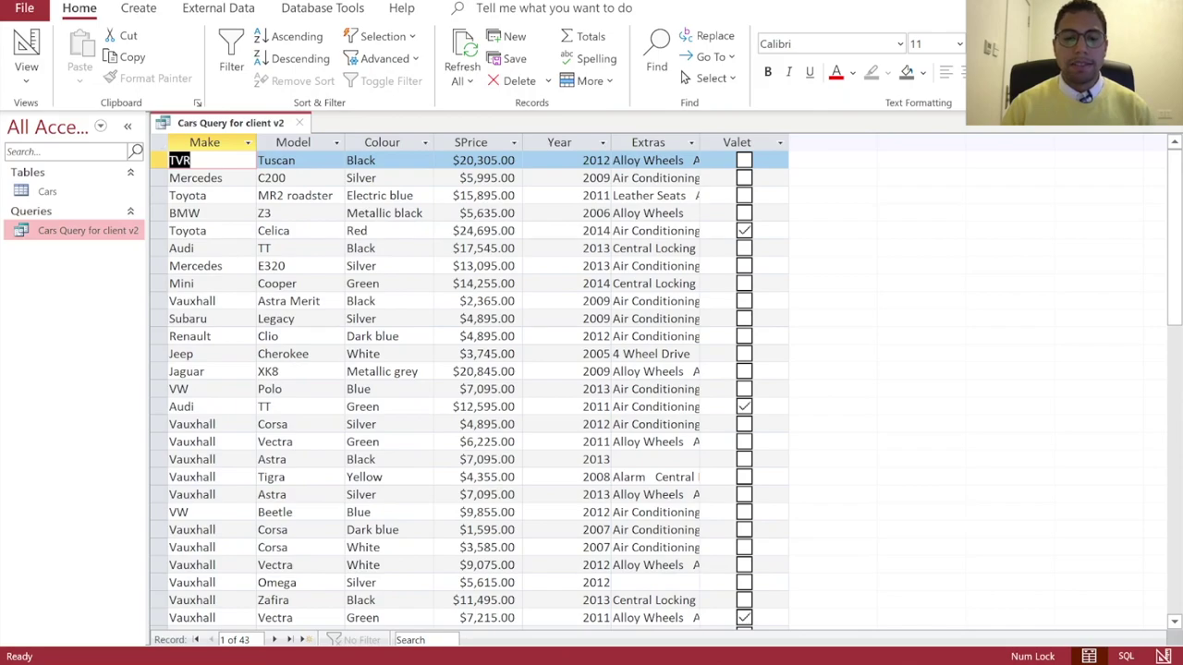
- Switch to PowerPoint and open slide 9 for the next task
key(alt+Tab)
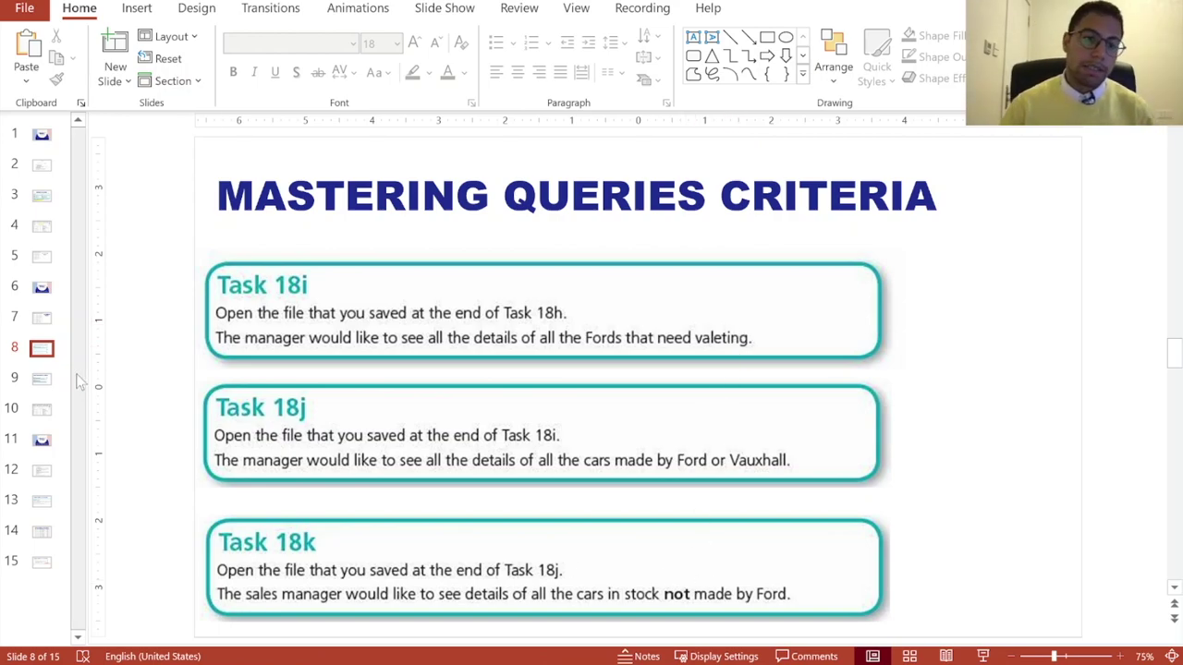
click(42, 380)
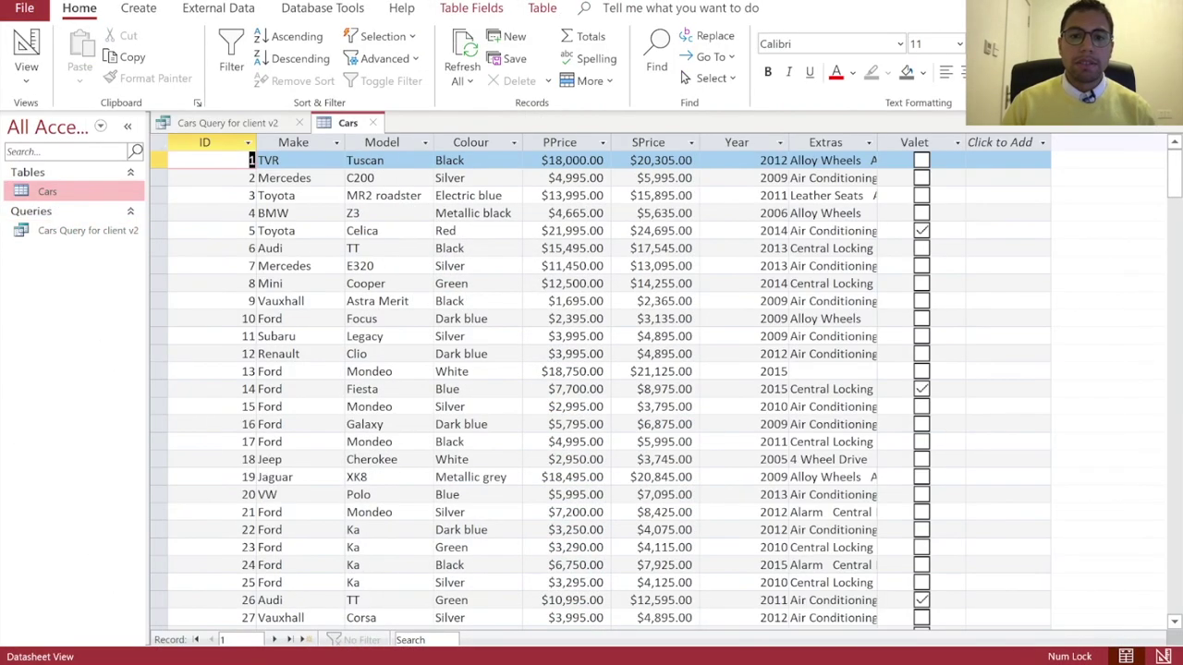
- Widen the Extras column of the Cars table in Access to read its entries, and return to Cars Query for client v2
double_click(876, 141)
click(1099, 142)
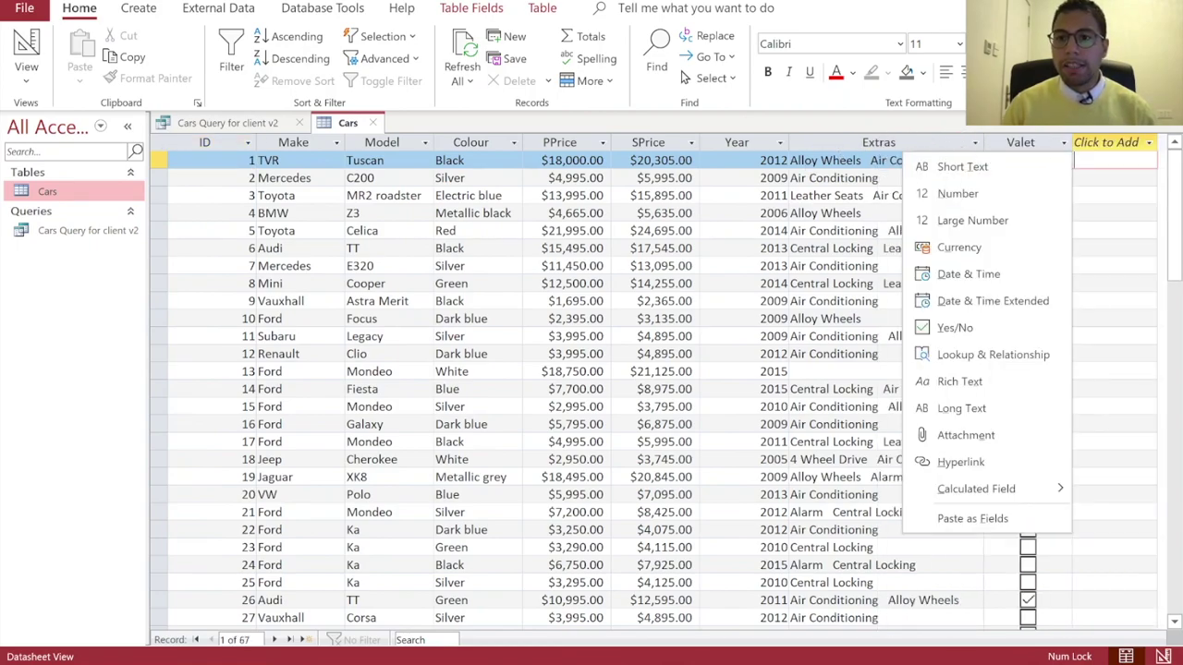
key(Escape)
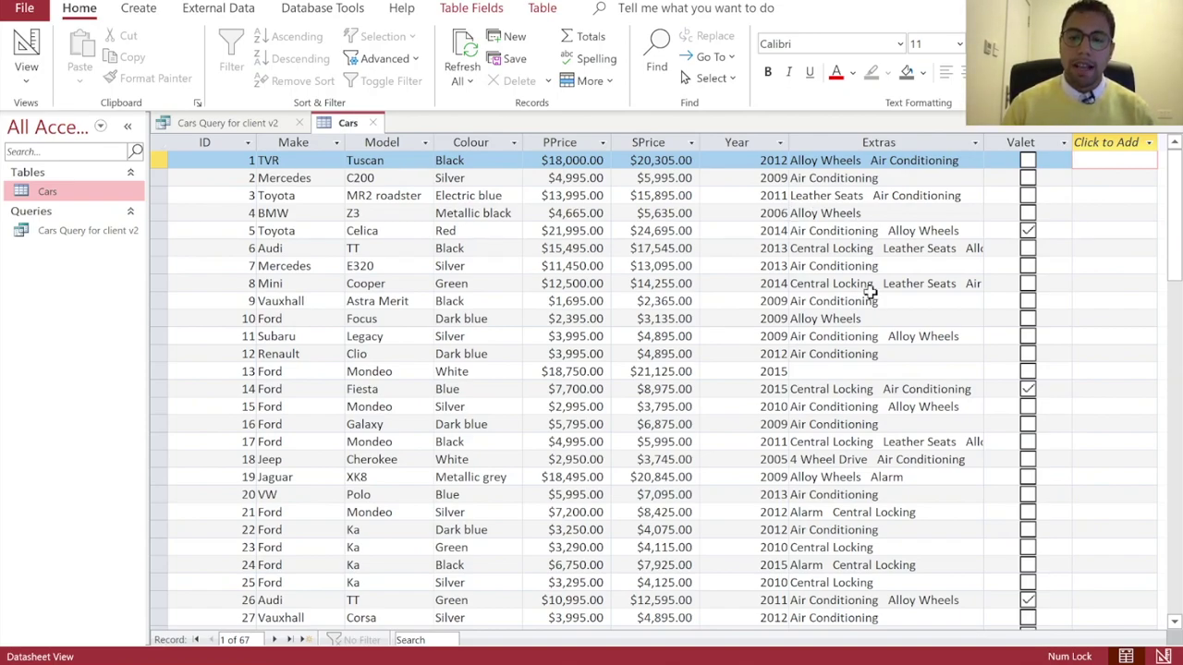
double_click(83, 230)
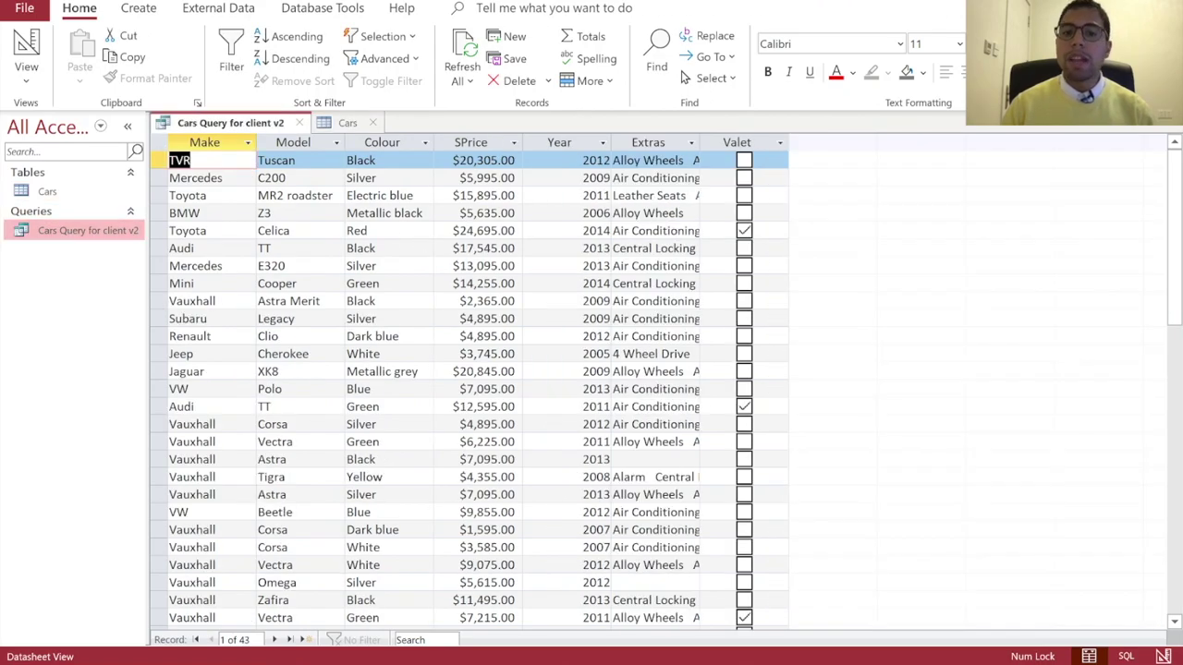
- Return the query to its design, clear the Make criterion and enter alloy Wheels as the Extras criterion
click(22, 50)
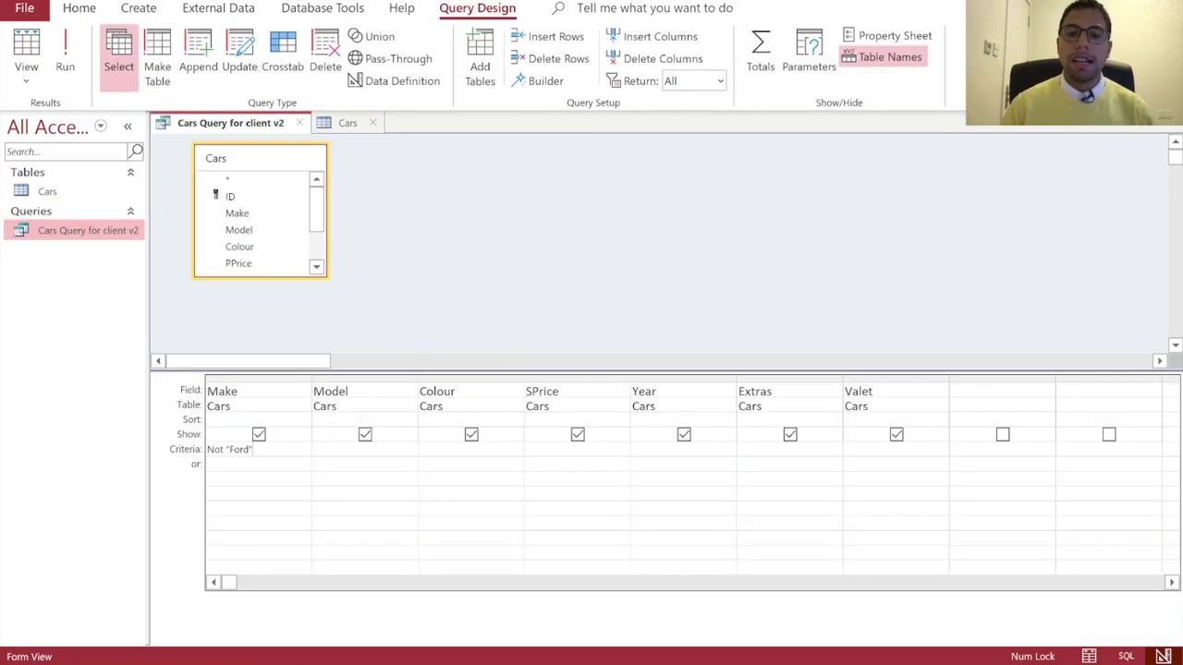
click(205, 449)
key(Delete)
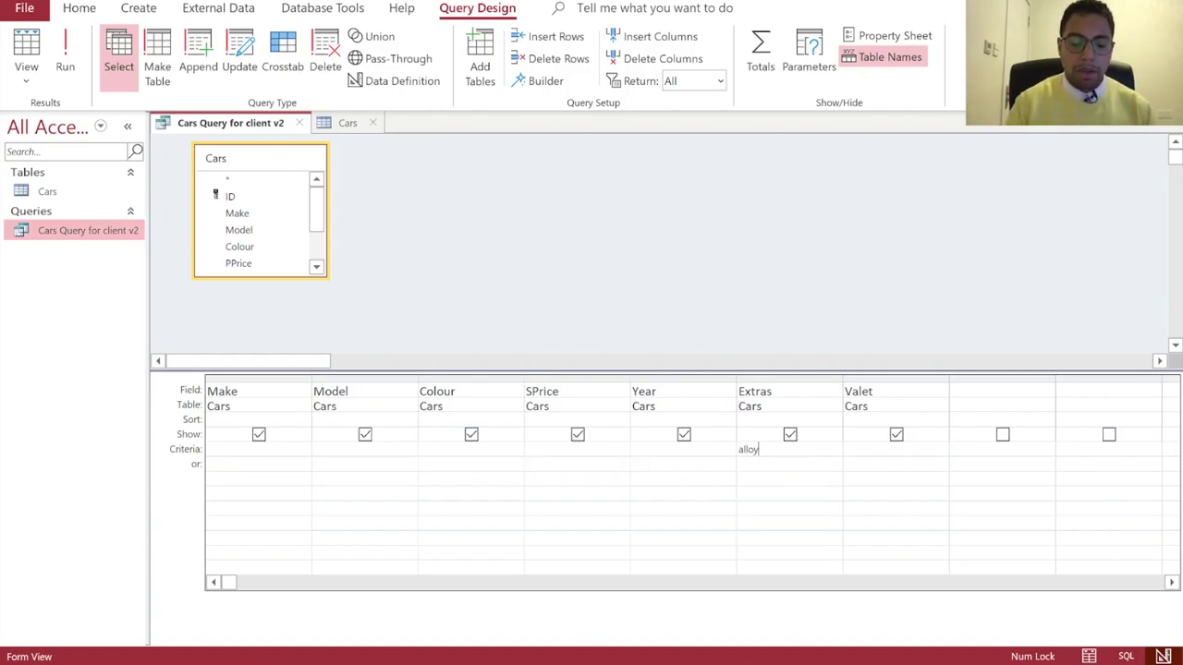
text(Wheels)
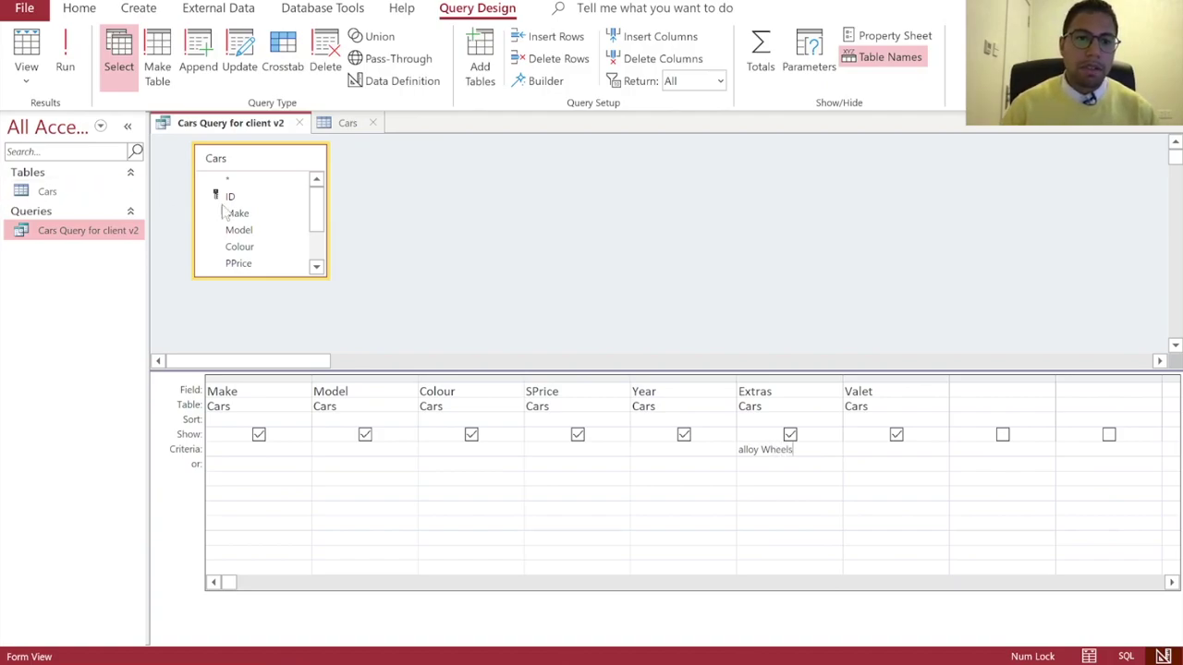
- Check how alloy wheels is written in the Extras column of the Cars table, and return to the query design
click(90, 196)
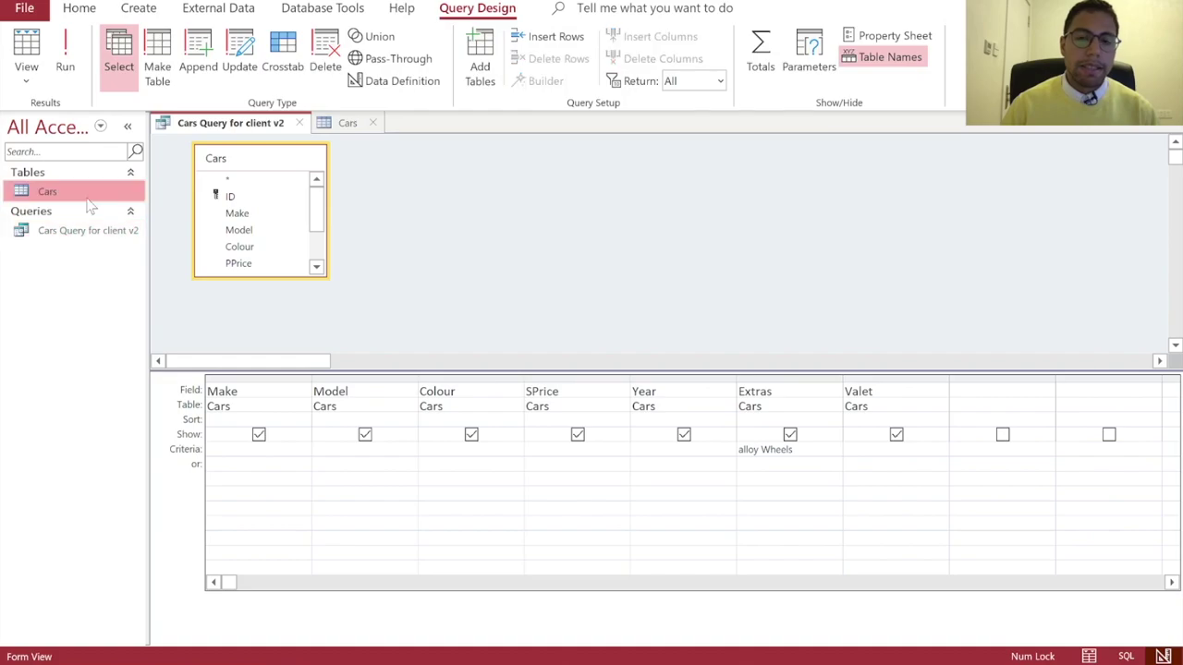
click(366, 131)
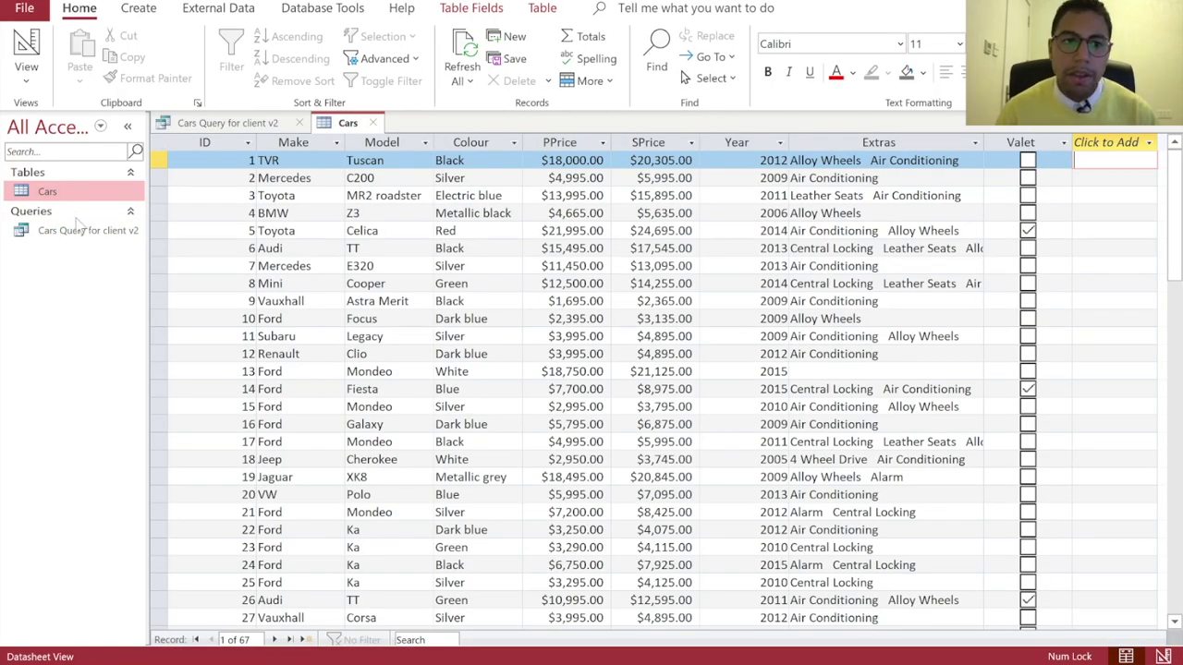
click(219, 126)
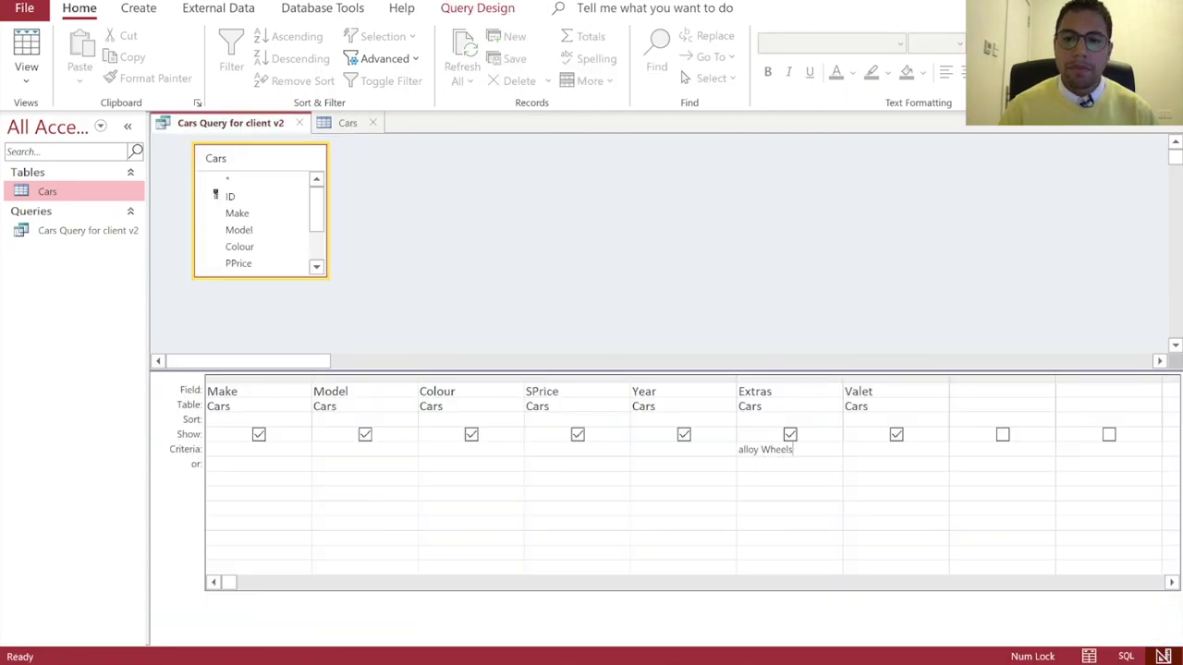
- Capitalise the first letter of the Extras criterion so that it reads "Alloy Wheels"
click(784, 449)
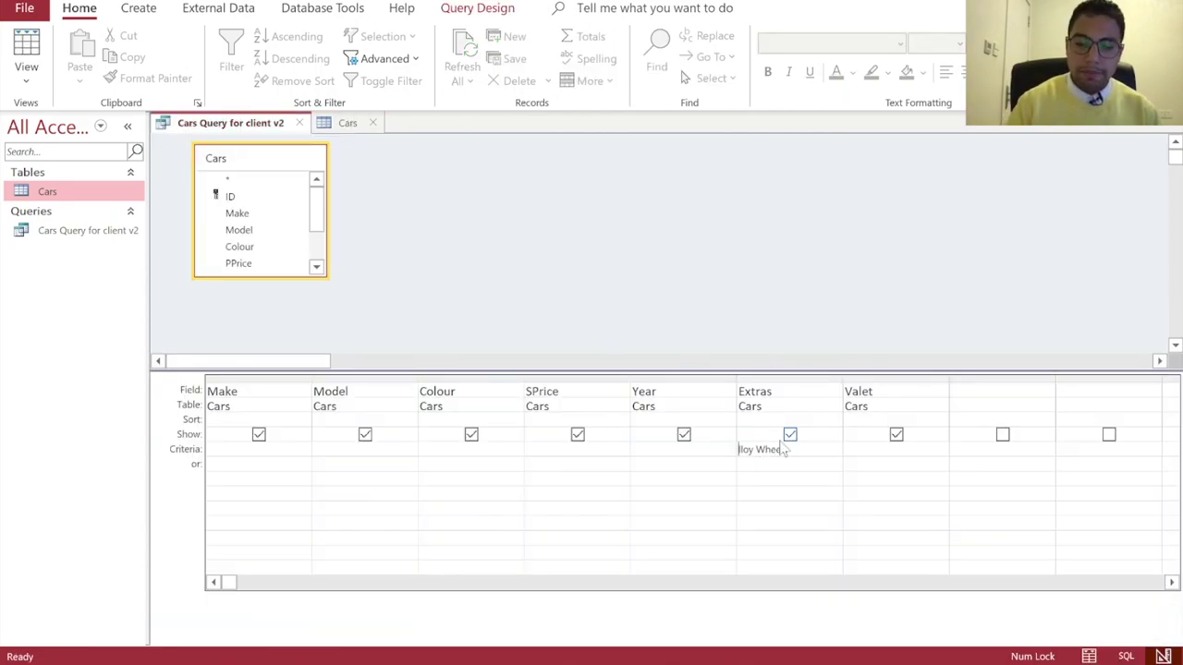
key(Home)
key(Delete)
text(A)
key(Return)
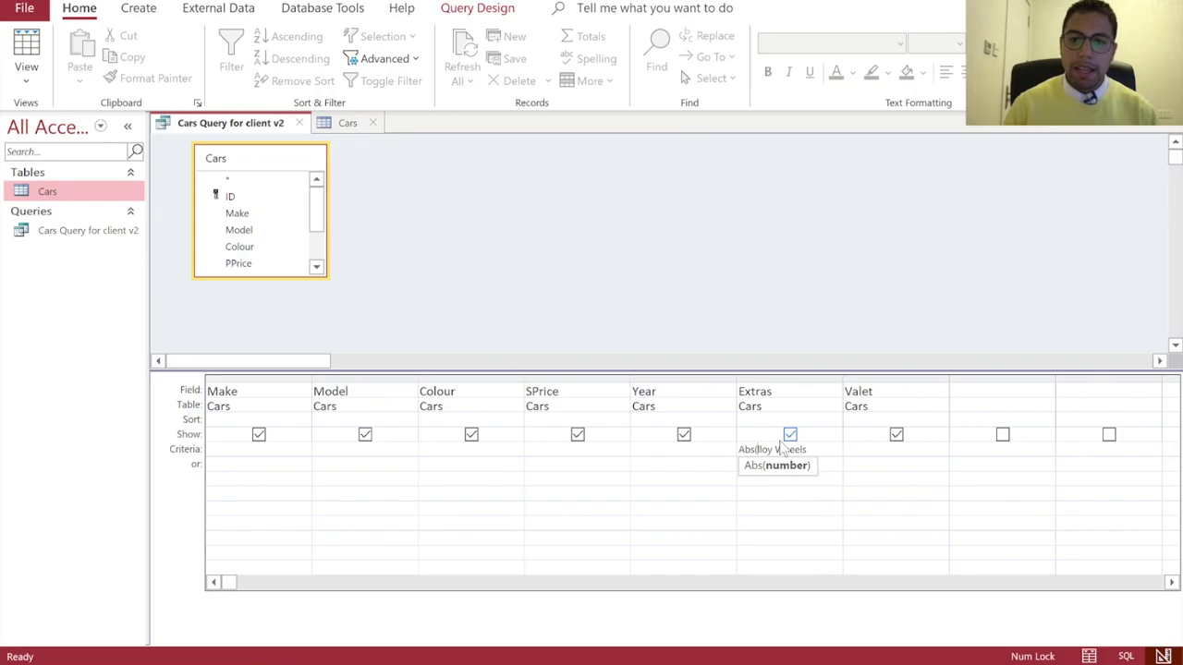
key(ctrl+z)
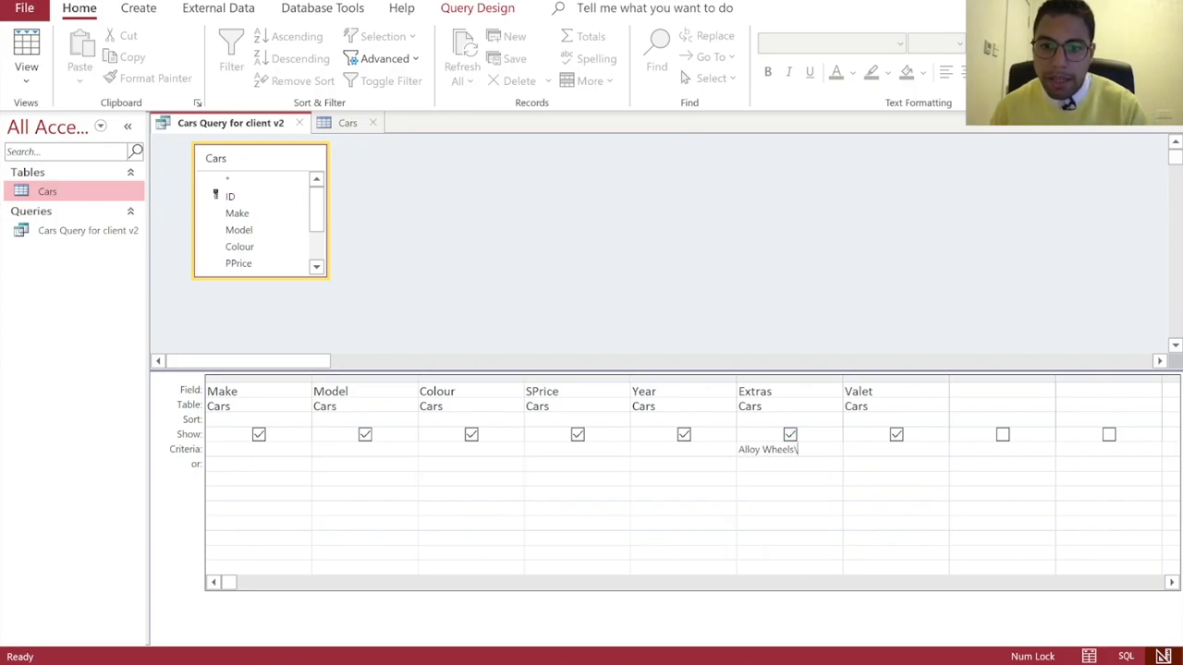
key(F2)
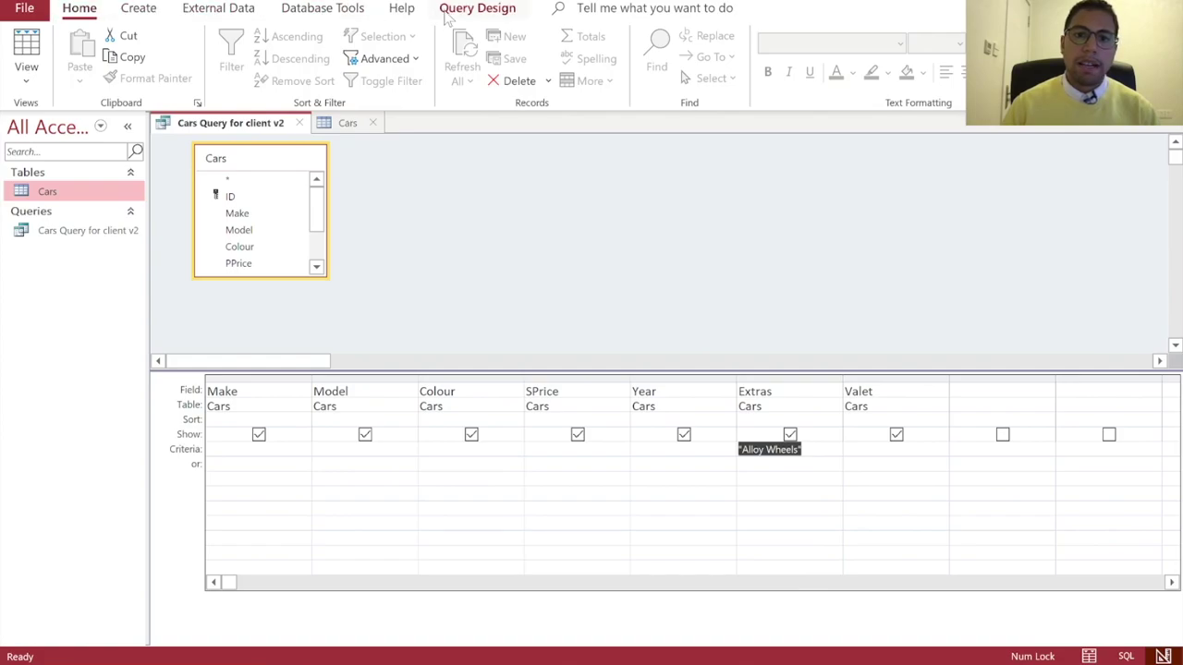
- Run the query with the "Alloy Wheels" criterion to view its records, and go back to the criterion in the design
click(477, 7)
click(66, 46)
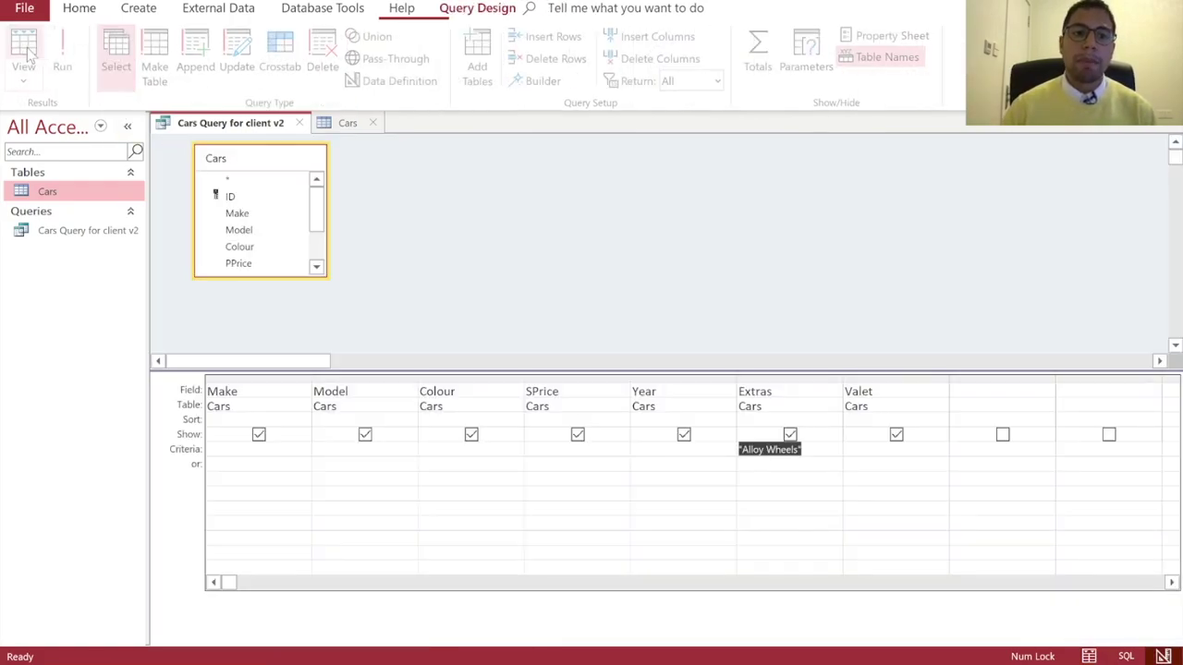
click(26, 51)
click(801, 450)
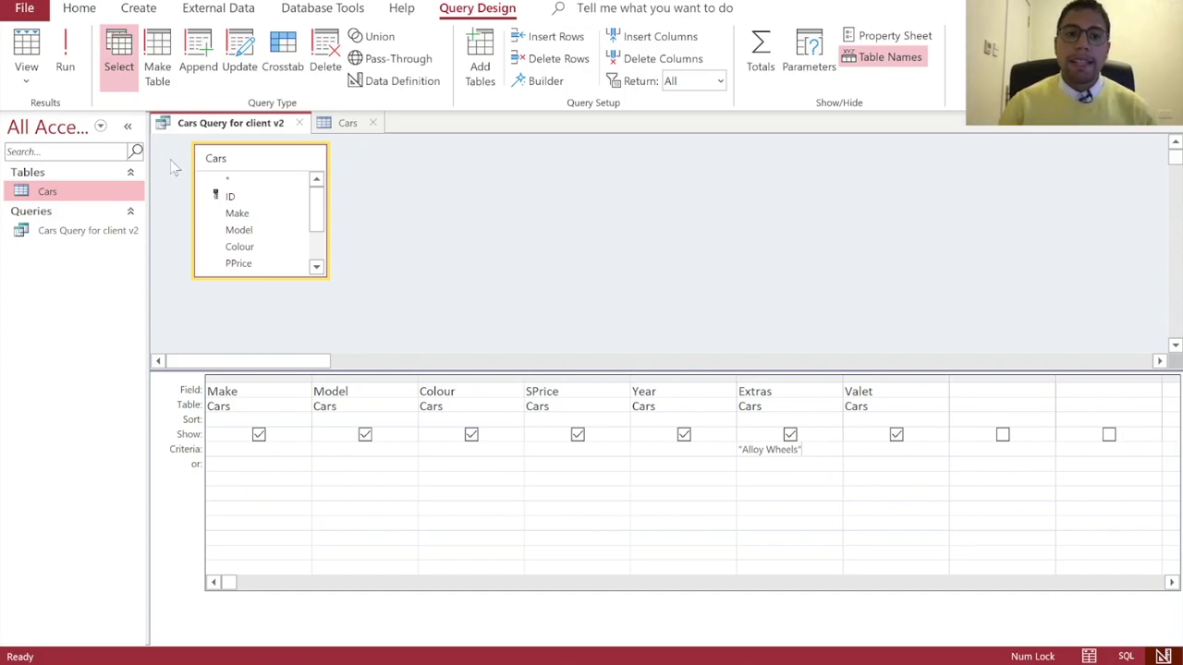
- Compare the Extras entries in the Cars table with the query records, and add an asterisk wildcard to the "Alloy Wheels" criterion
click(344, 123)
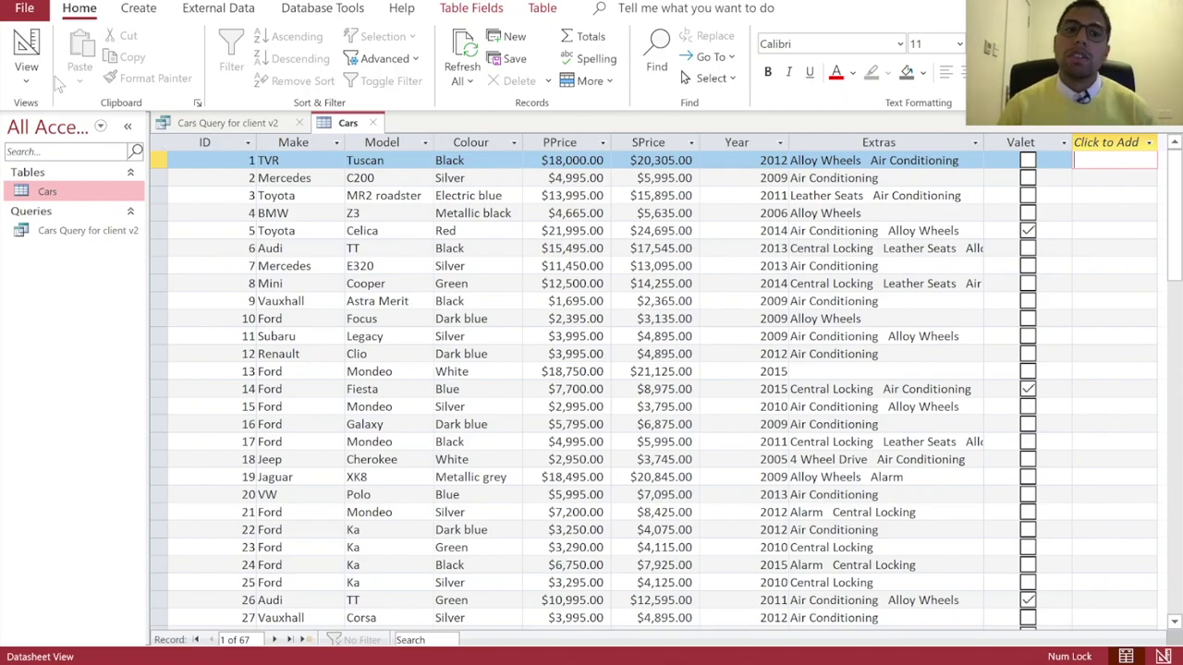
double_click(78, 232)
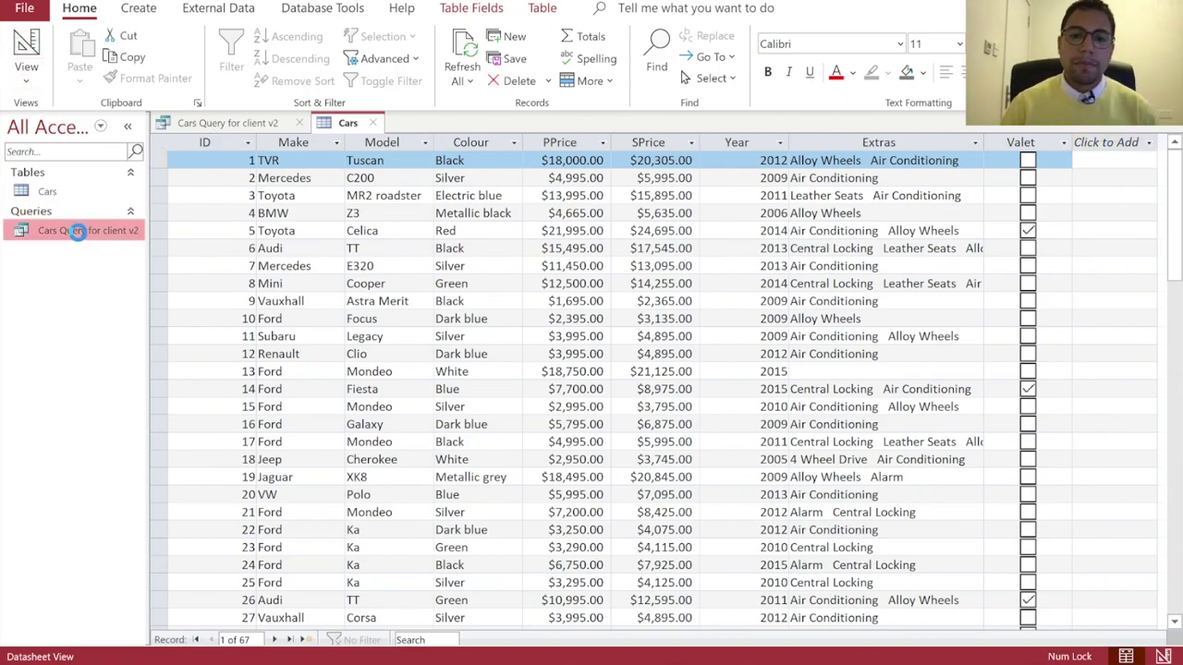
click(26, 51)
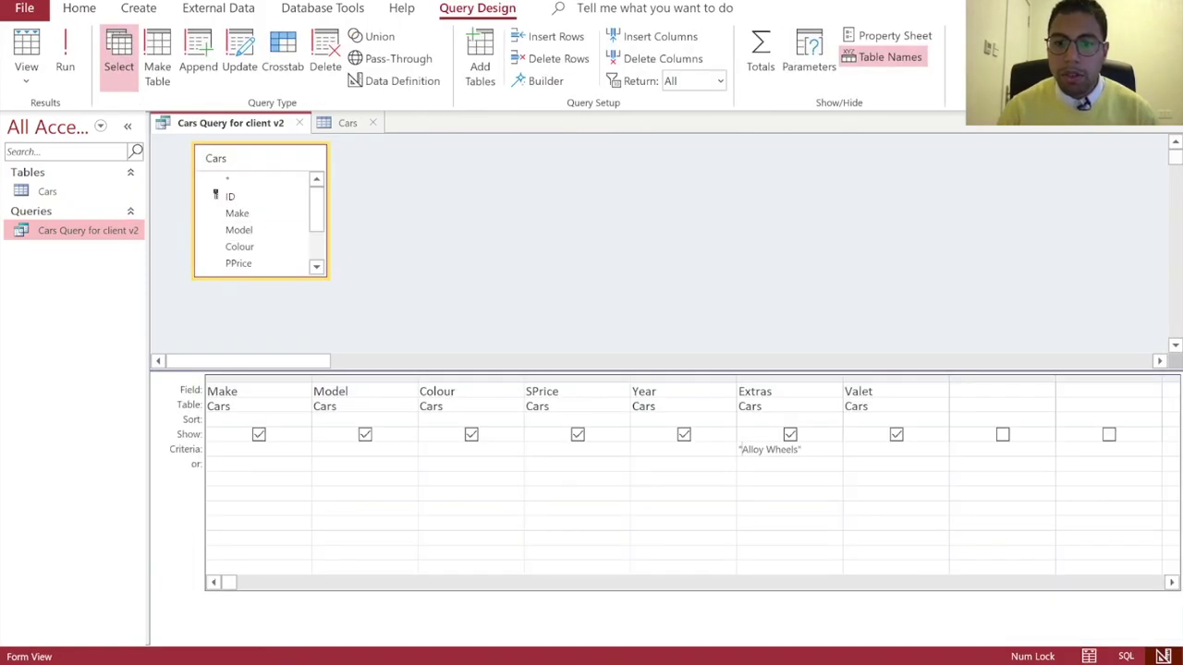
text(*)
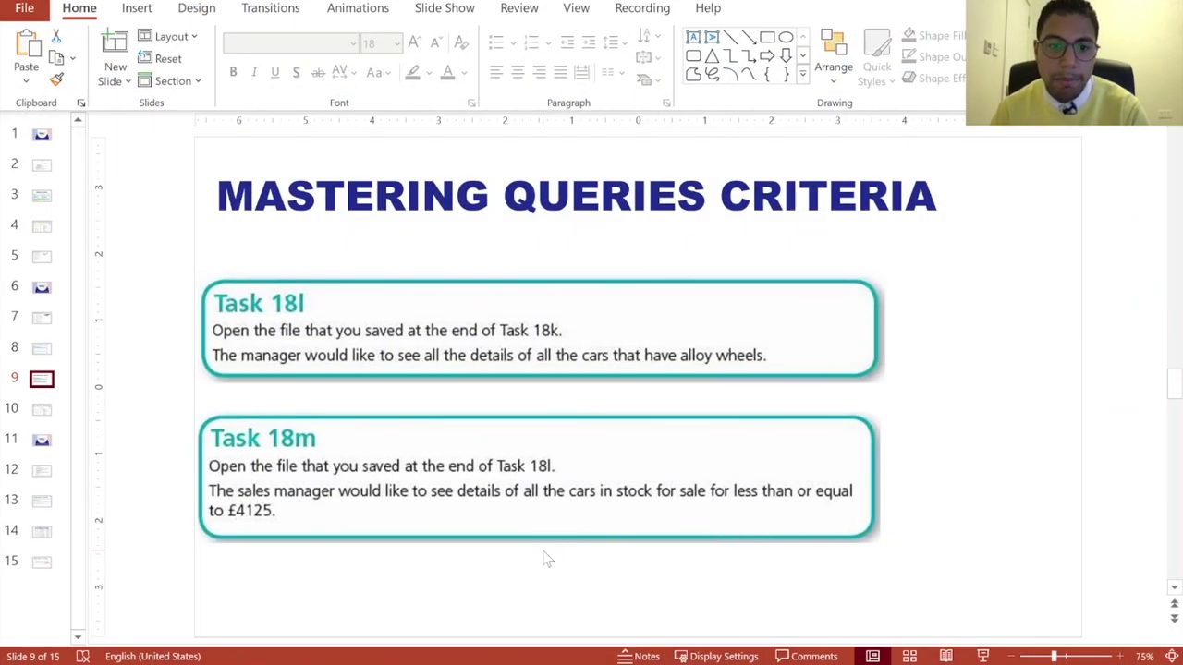
- Switch to PowerPoint and insert a WordArt text on slide 9, replacing its placeholder word "here" with an asterisk
click(136, 8)
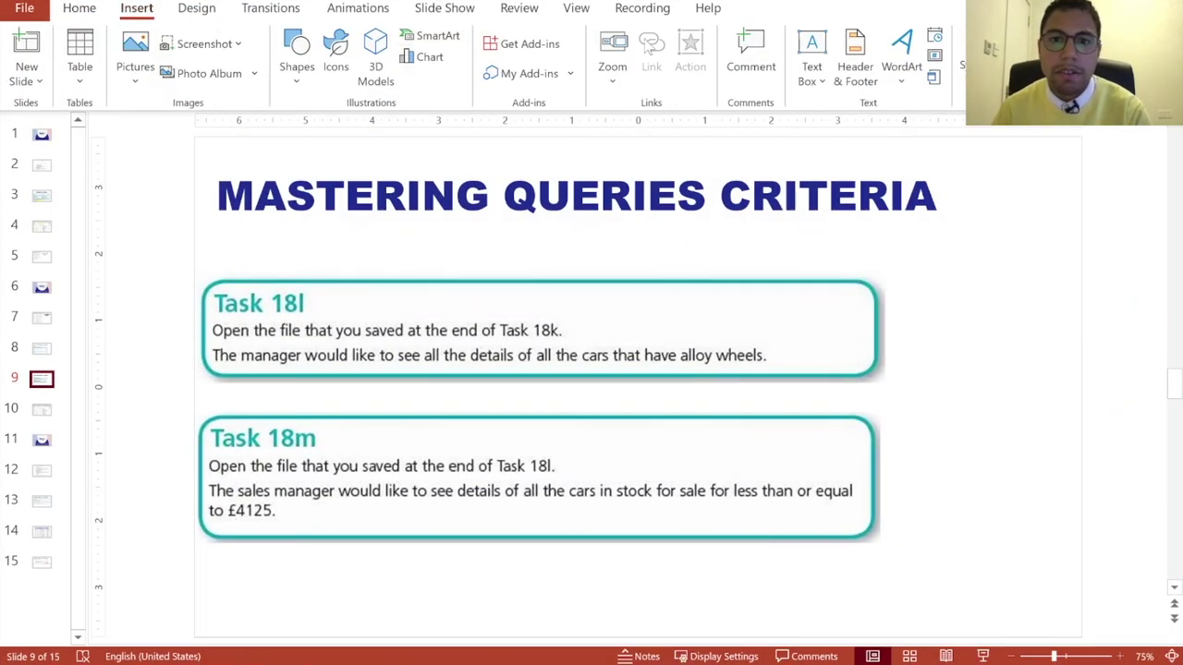
click(901, 51)
click(956, 249)
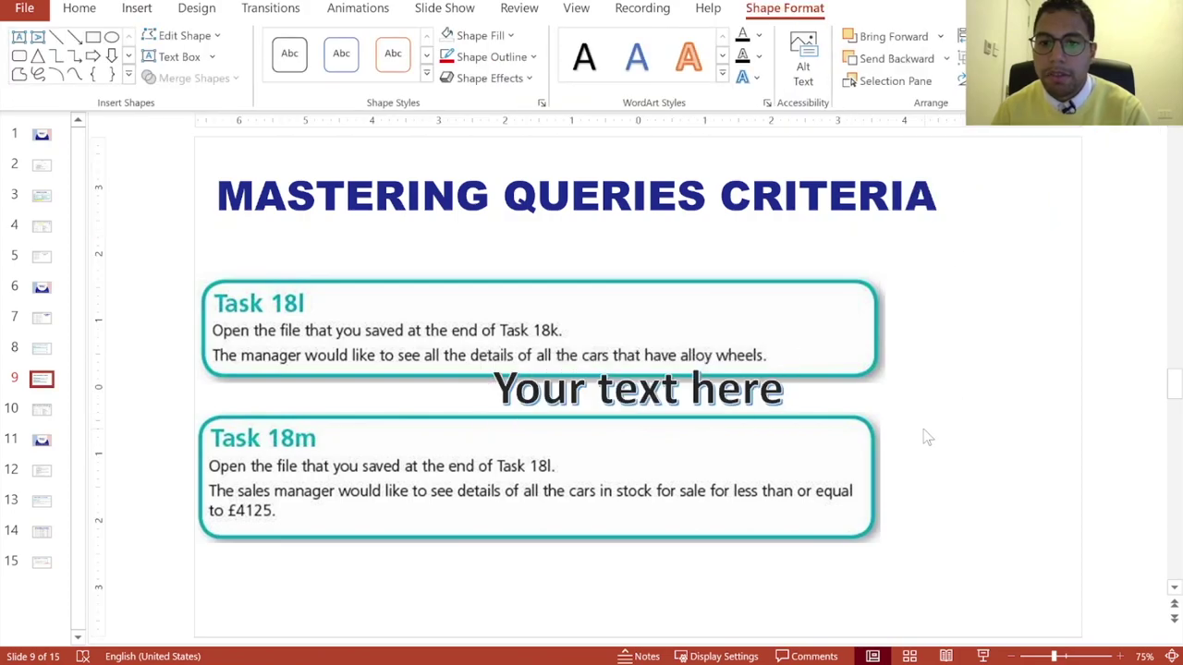
double_click(739, 389)
text(*)
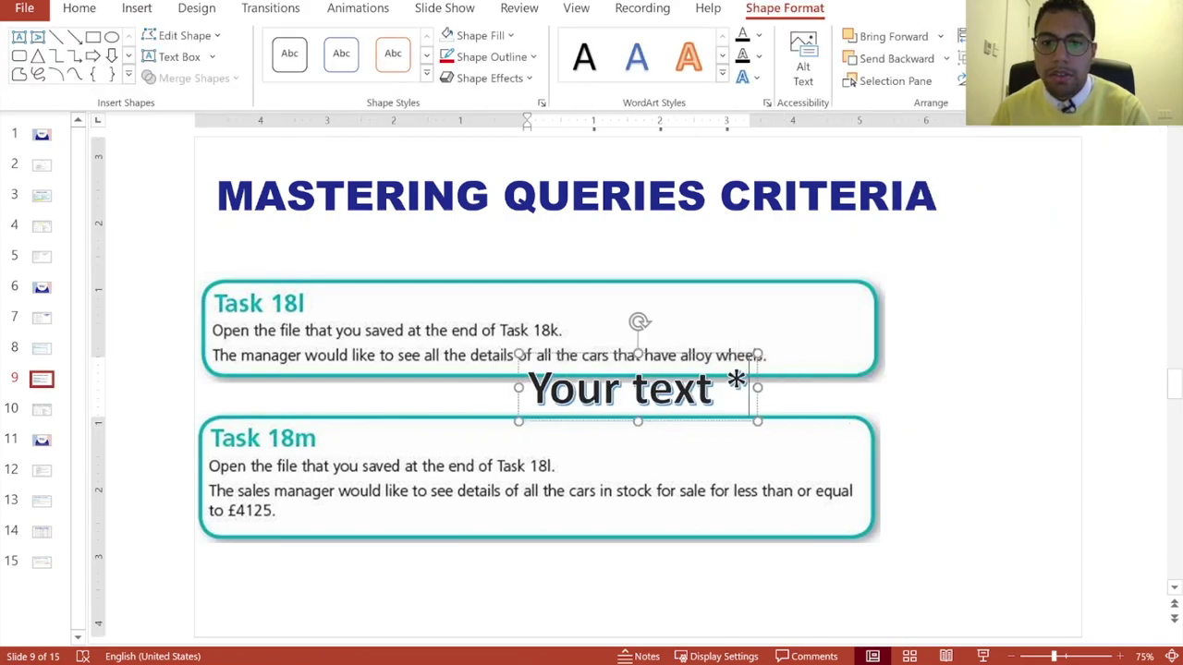